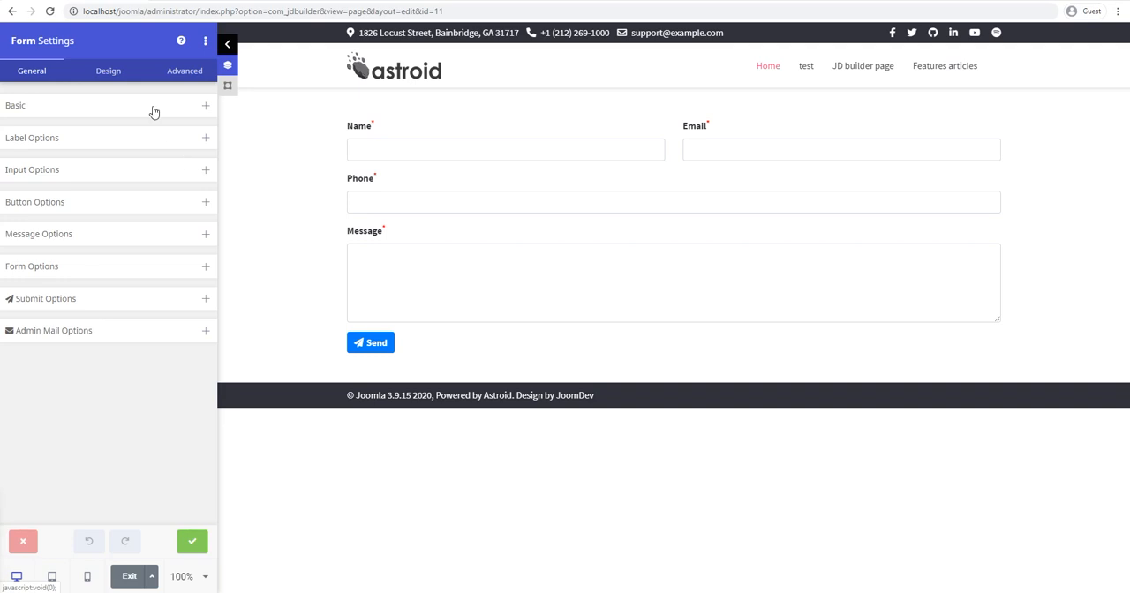
# Step: Add a new item to the form's field list below the message field
pyautogui.click(52, 331)
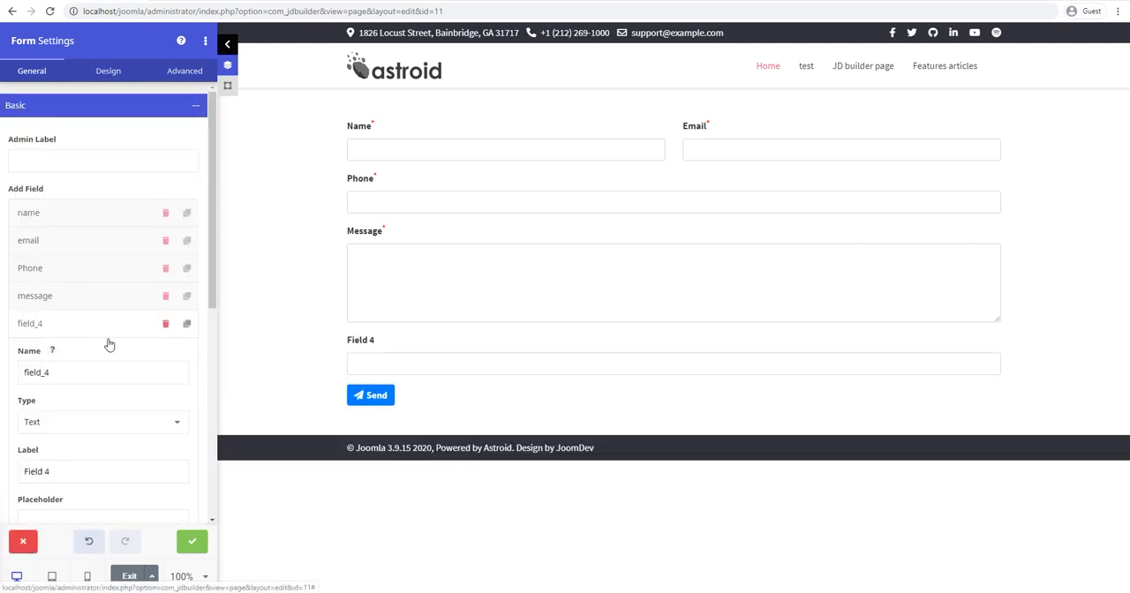
pyautogui.click(411, 152)
pyautogui.click(402, 279)
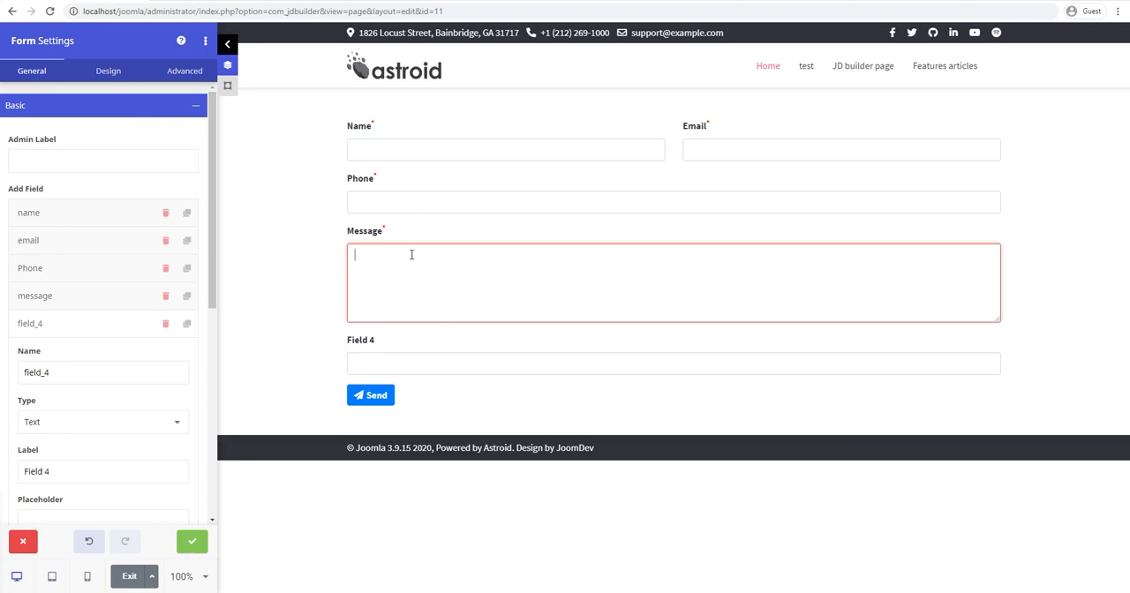
pyautogui.scroll(-1, 114, 322)
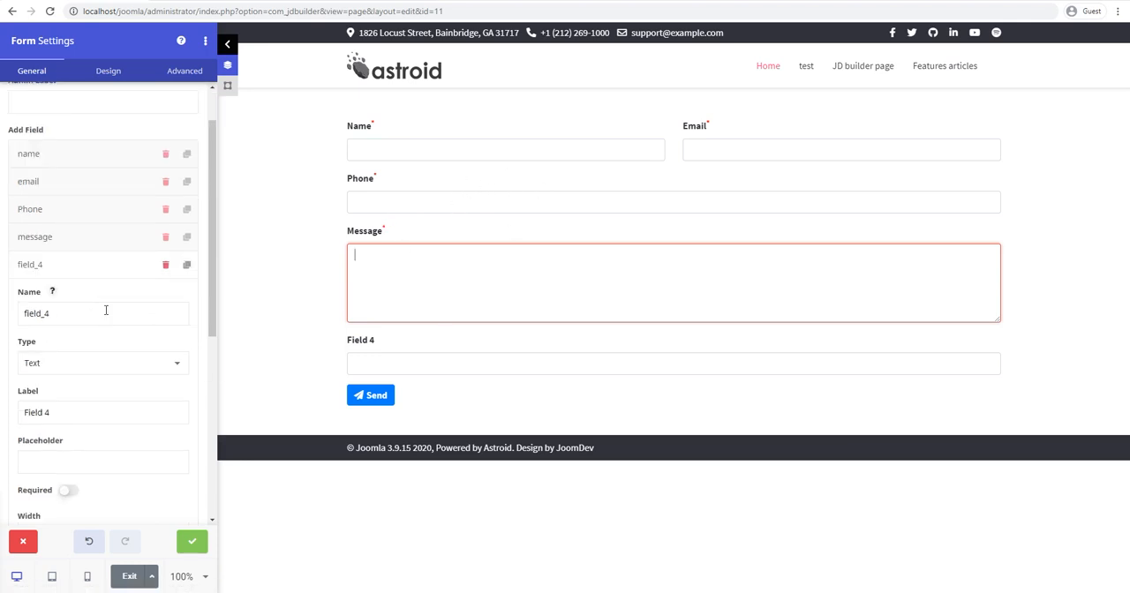
pyautogui.click(53, 272)
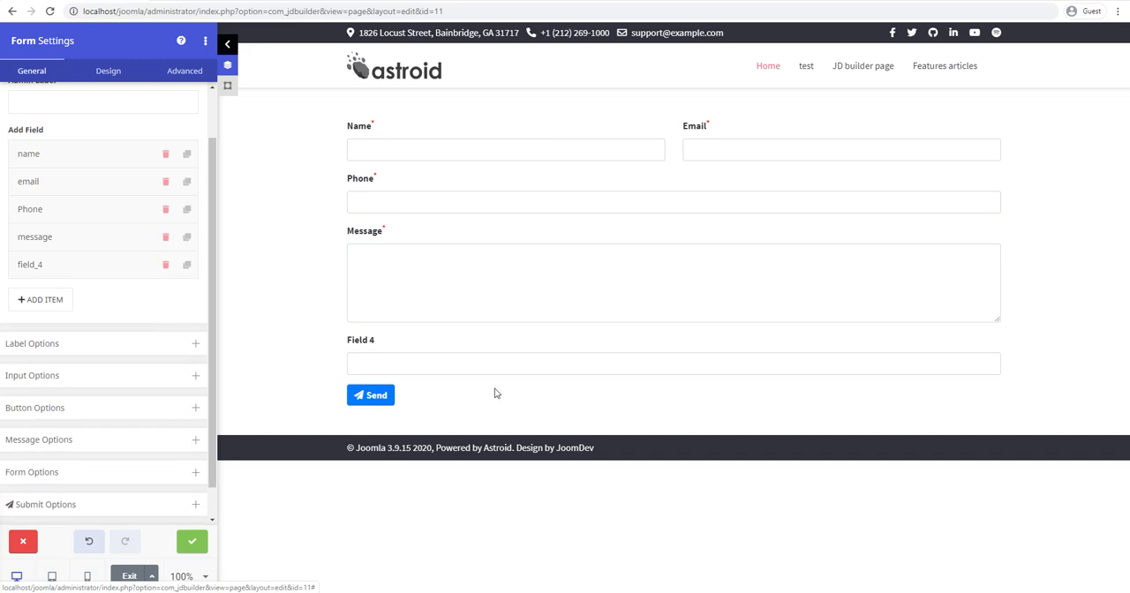
# Step: Set both the name and the label of the newly added field to TEST
pyautogui.click(68, 272)
pyautogui.moveTo(51, 314); pyautogui.dragTo(3, 310)
pyautogui.write('TEST')
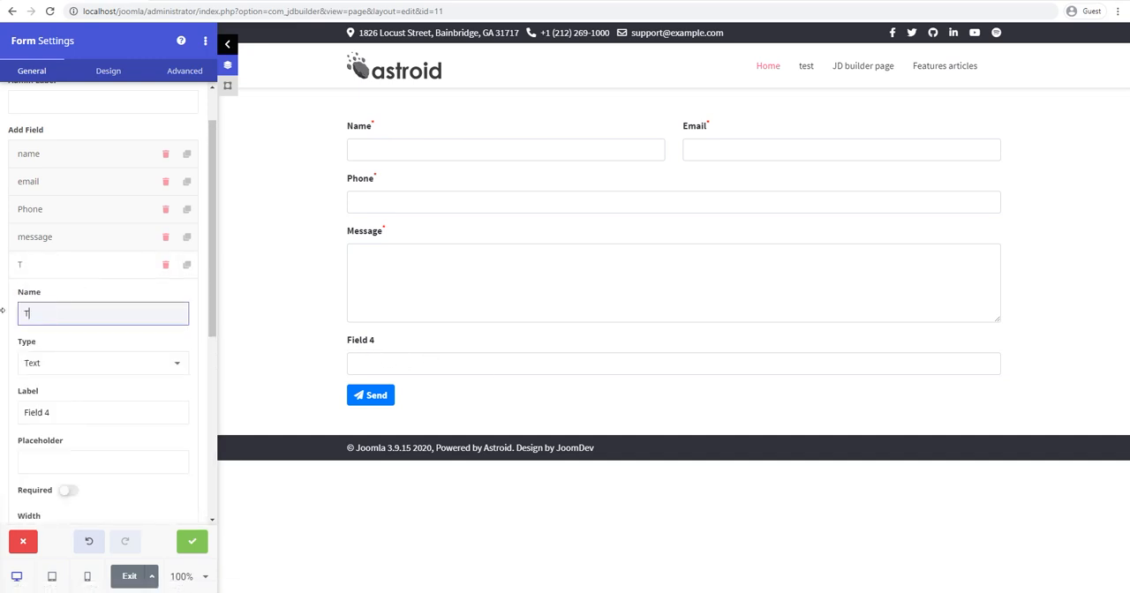
pyautogui.tripleClick(80, 413)
pyautogui.write('TEST')
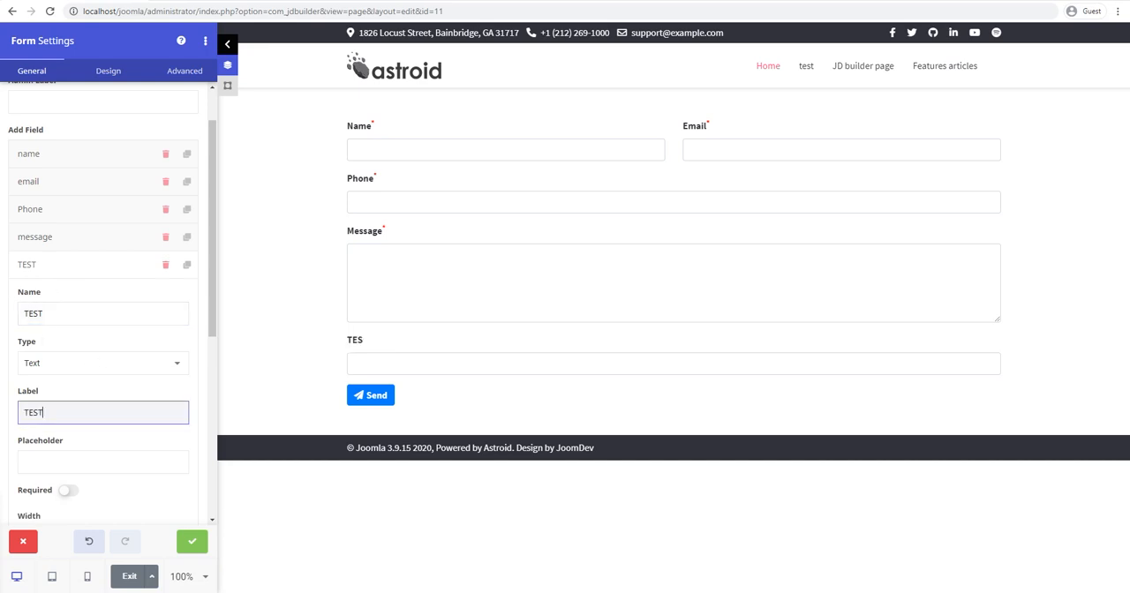
# Step: Change the TEST field's type to Textarea and try the field in the form preview
pyautogui.click(168, 370)
pyautogui.click(160, 370)
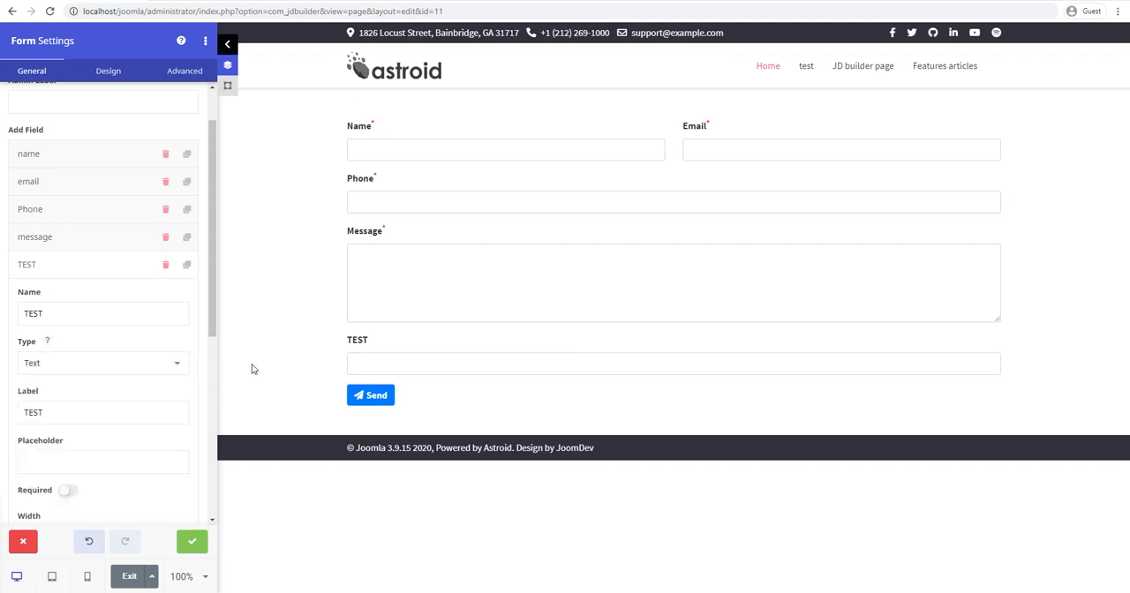
pyautogui.moveTo(215, 335); pyautogui.dragTo(212, 379)
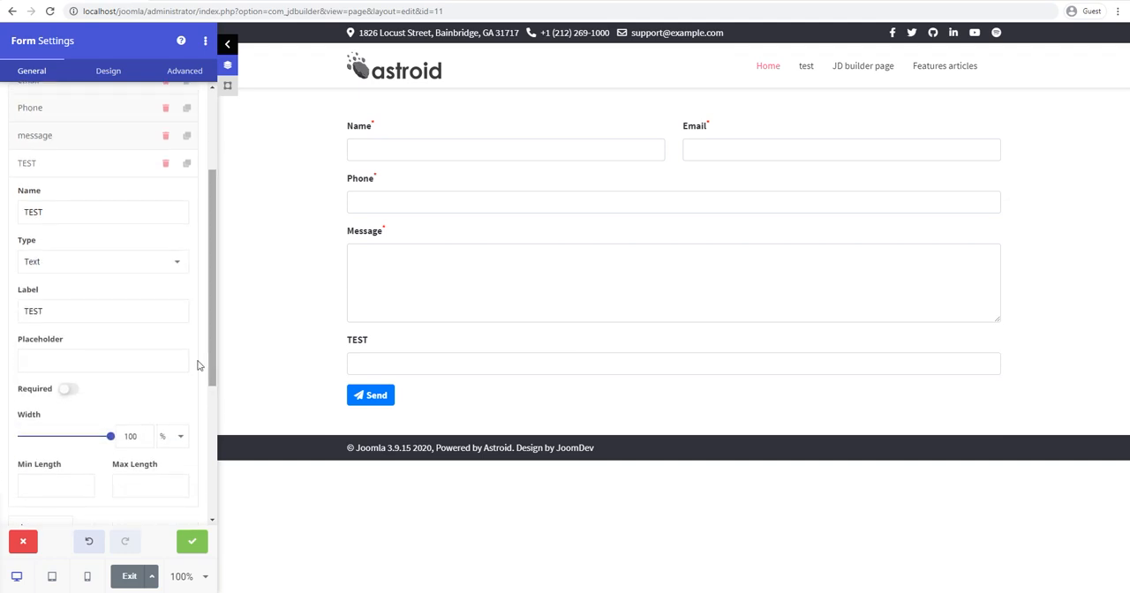
pyautogui.click(371, 367)
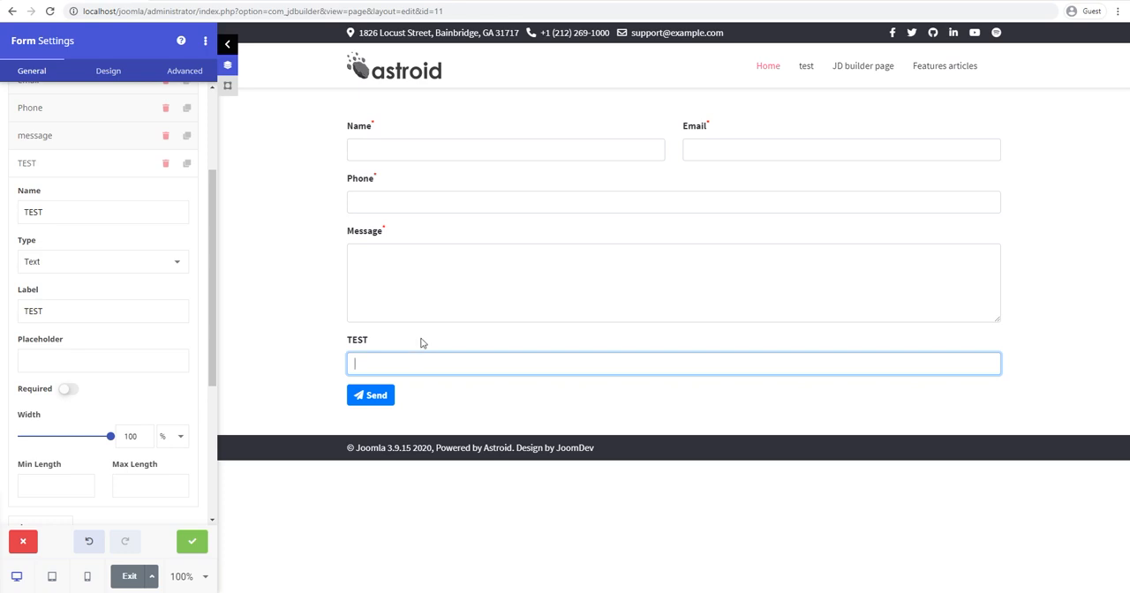
pyautogui.click(147, 261)
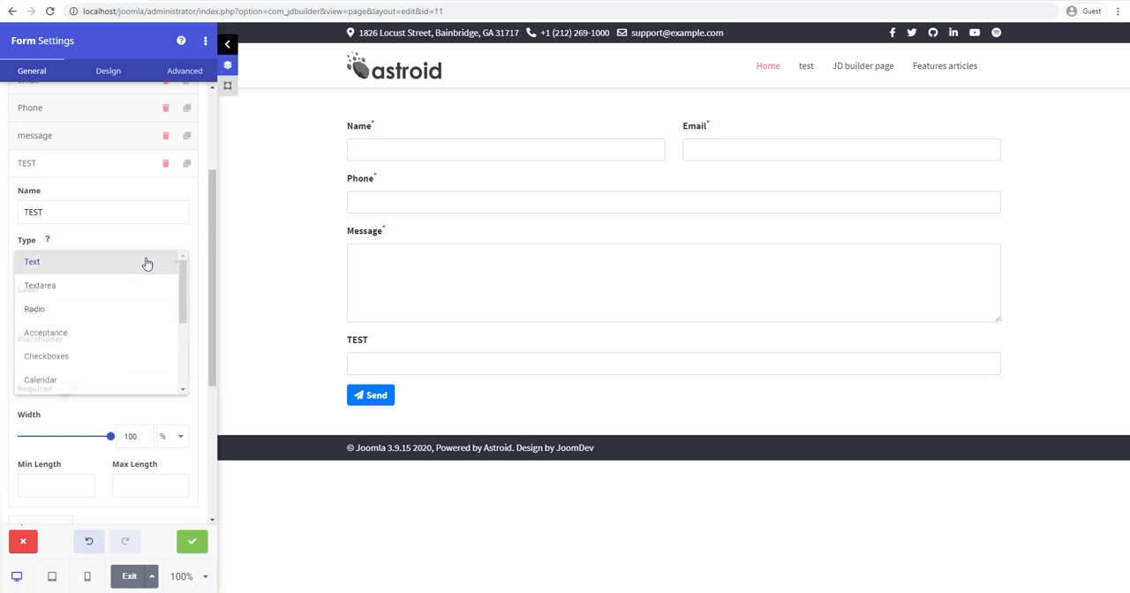
pyautogui.click(79, 288)
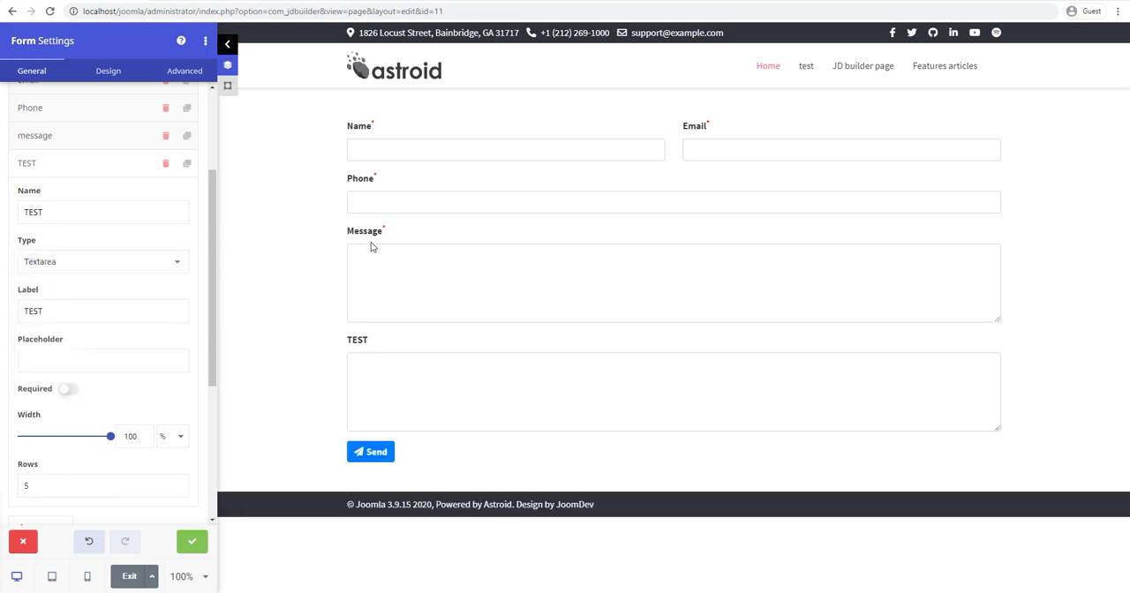
pyautogui.scroll(-1, 209, 299)
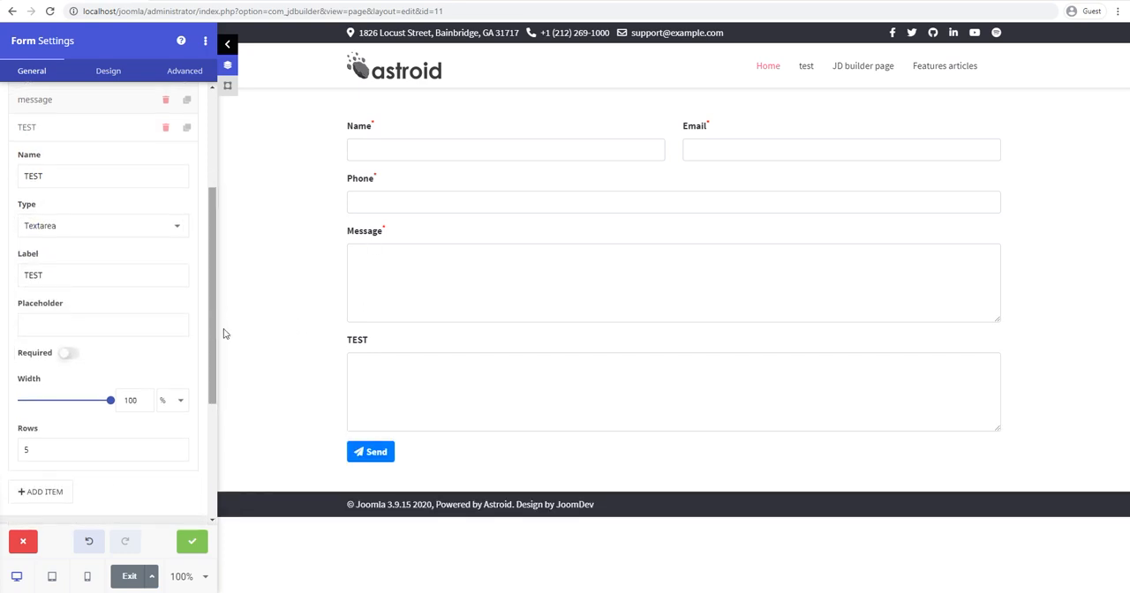
pyautogui.click(379, 372)
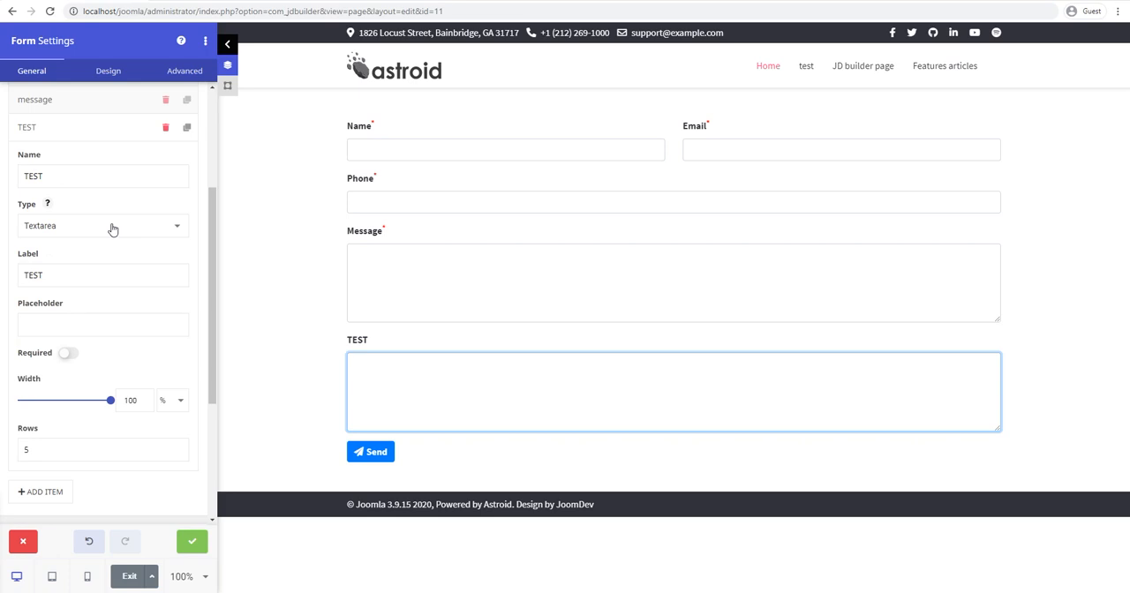
# Step: Set the number of rows of the TEST text area to 6
pyautogui.click(91, 224)
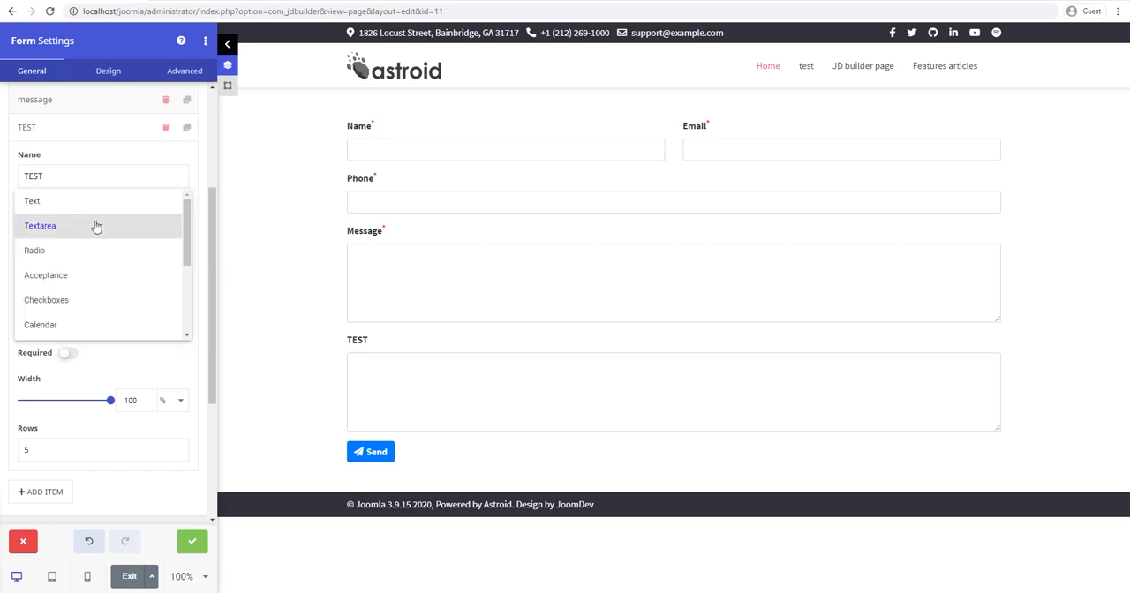
pyautogui.click(151, 351)
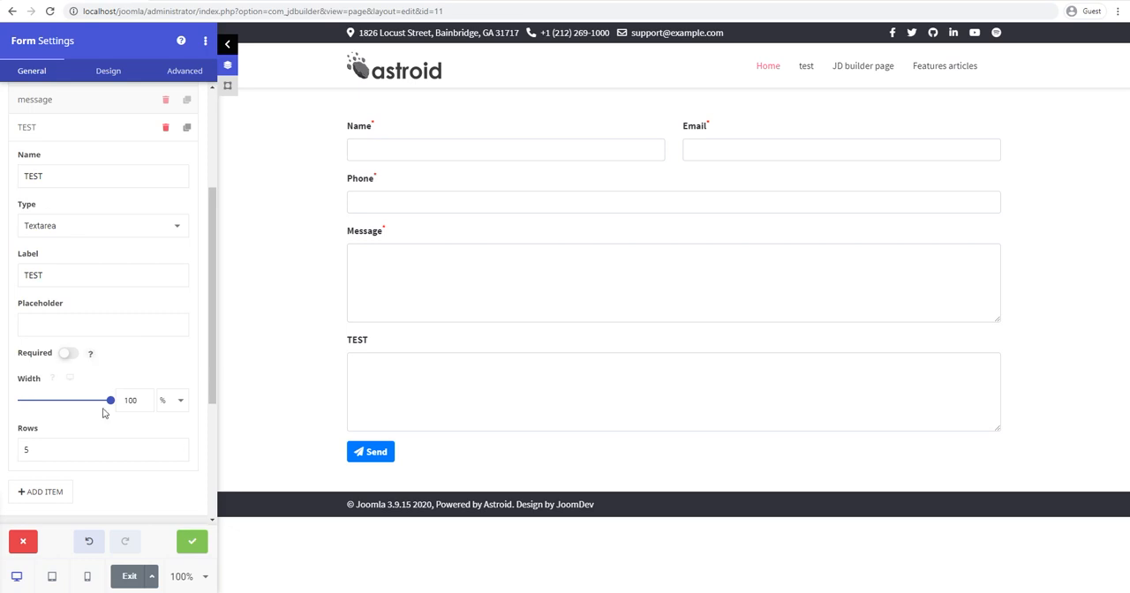
pyautogui.moveTo(53, 451); pyautogui.dragTo(2, 452)
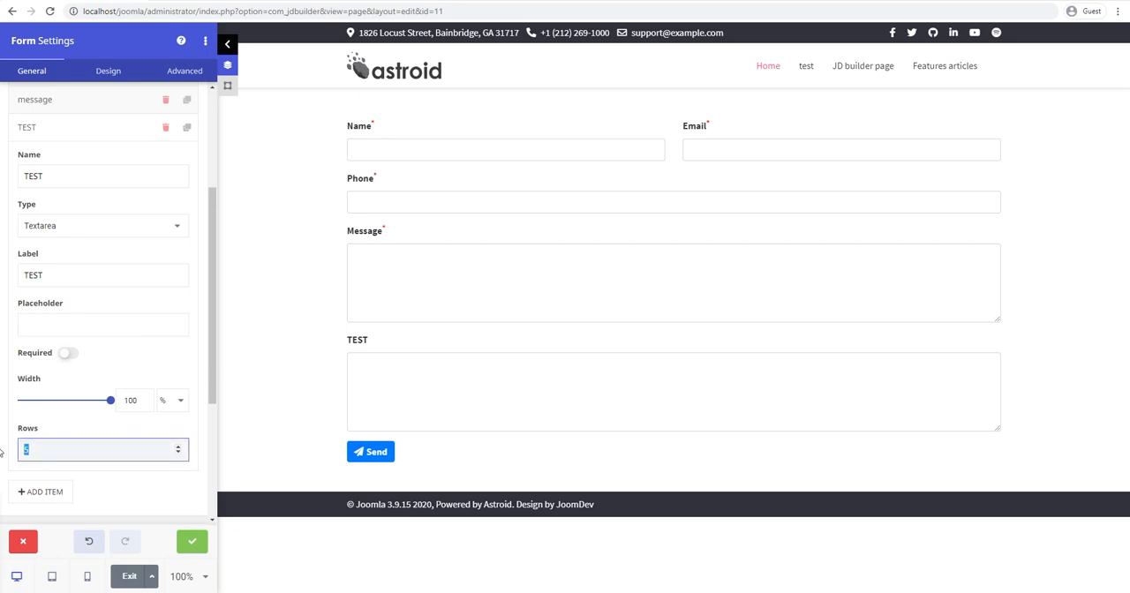
pyautogui.click(178, 448)
pyautogui.click(177, 447)
pyautogui.click(177, 453)
pyautogui.click(177, 453)
# Step: Change the TEST field's type to Radio and enter the options Radio 1, Radio 2, Radio 3 and Radio 4 on separate lines
pyautogui.click(66, 226)
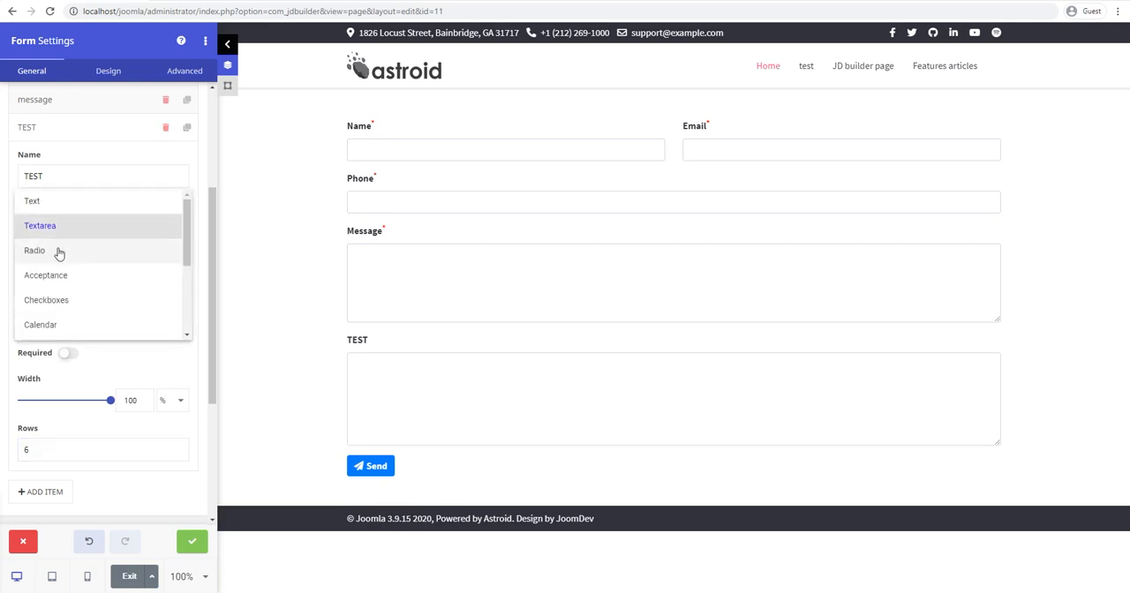
pyautogui.click(59, 251)
pyautogui.click(80, 398)
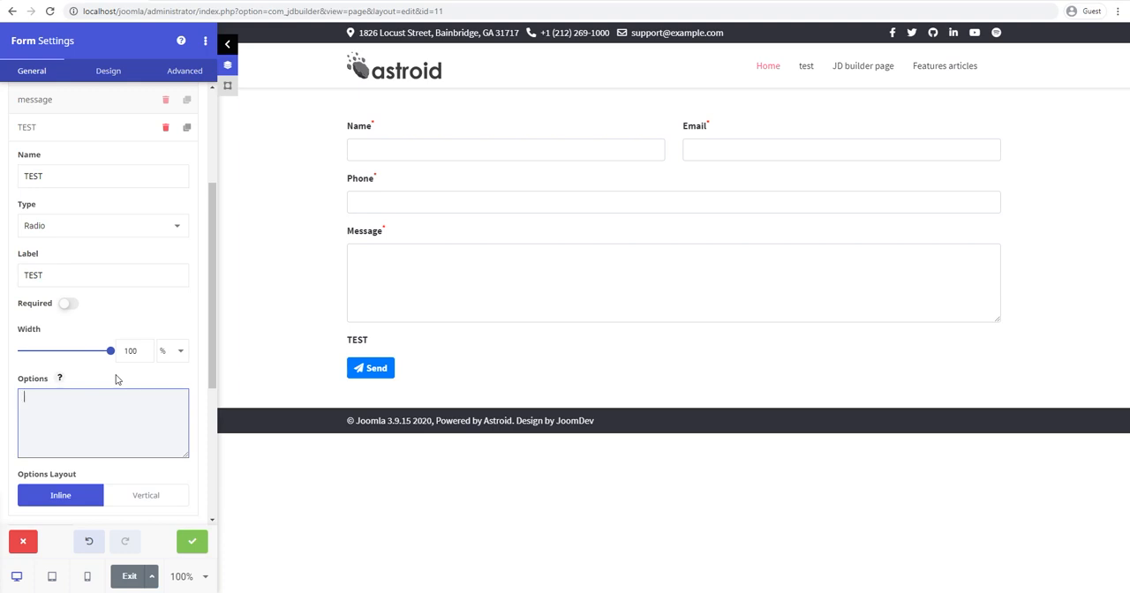
pyautogui.write('Radio 1 Rad')
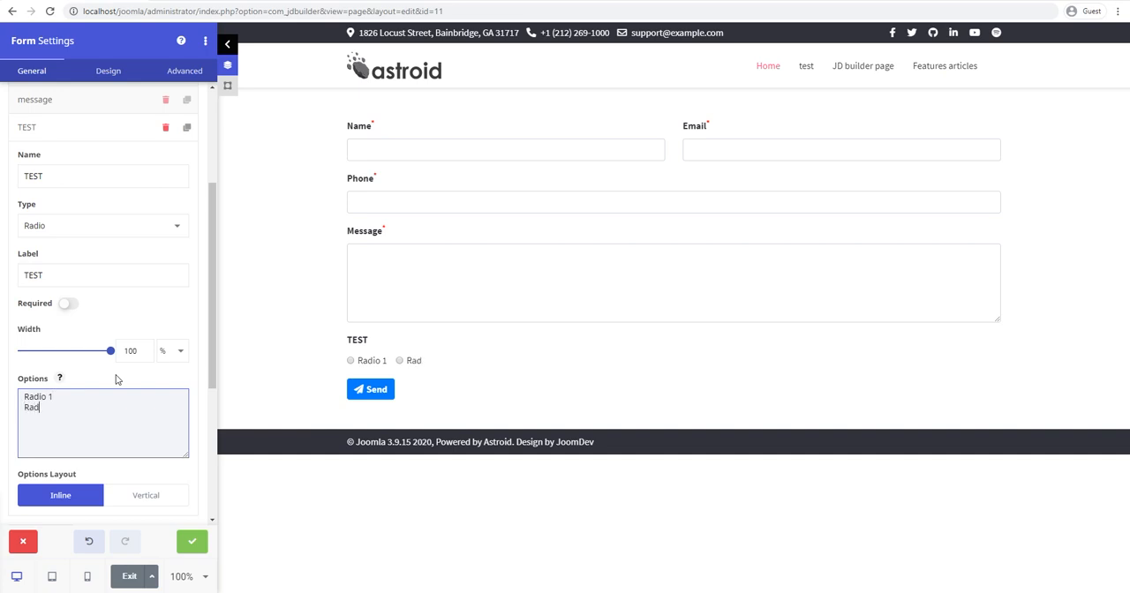
pyautogui.write('io 2 Radio 3 ')
pyautogui.write('Radio 4')
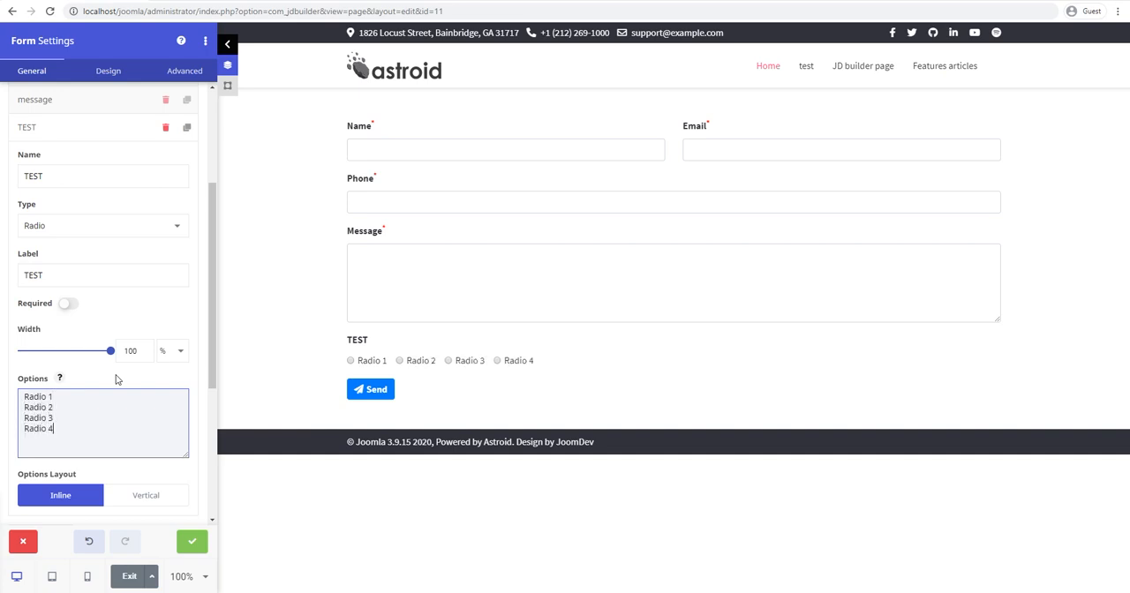
# Step: Try selecting each radio option in the form preview and set the options layout to Vertical
pyautogui.click(350, 360)
pyautogui.click(399, 361)
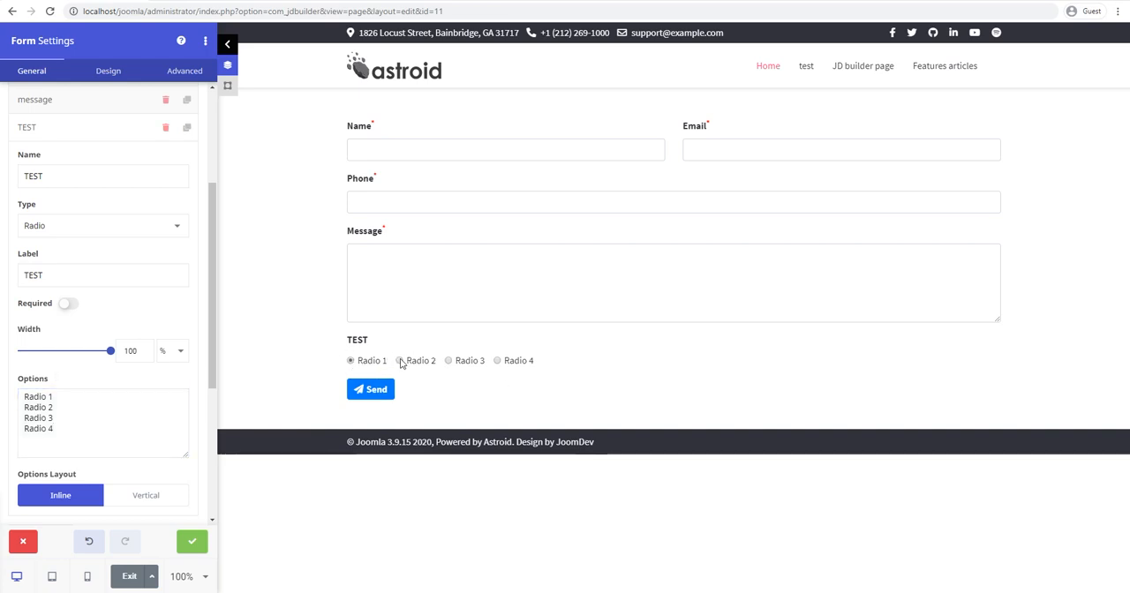
pyautogui.click(449, 361)
pyautogui.click(498, 361)
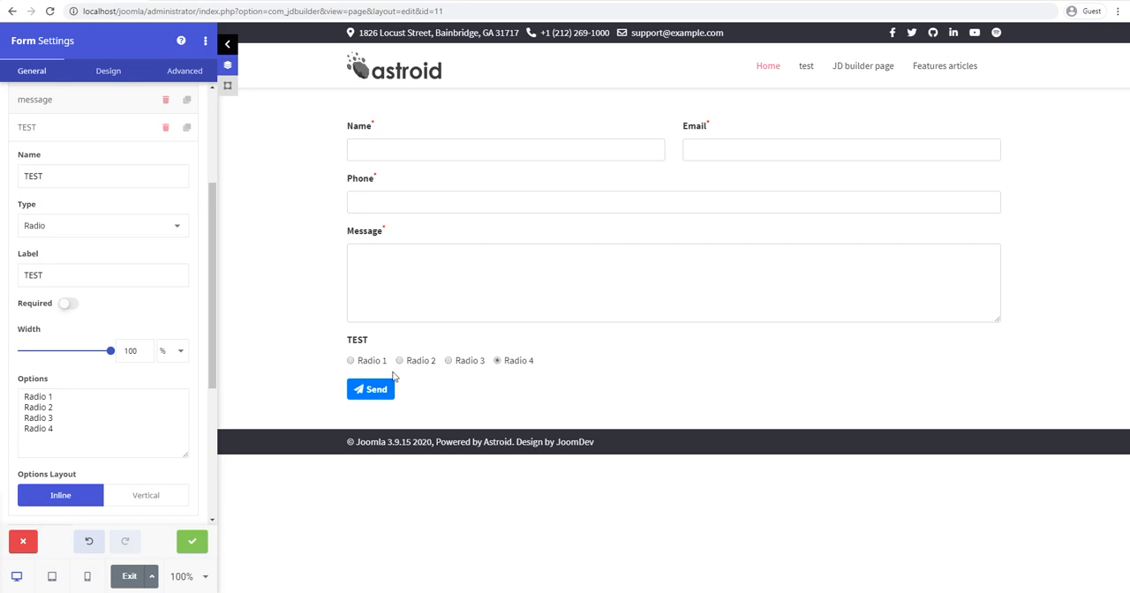
pyautogui.scroll(-2, 97, 429)
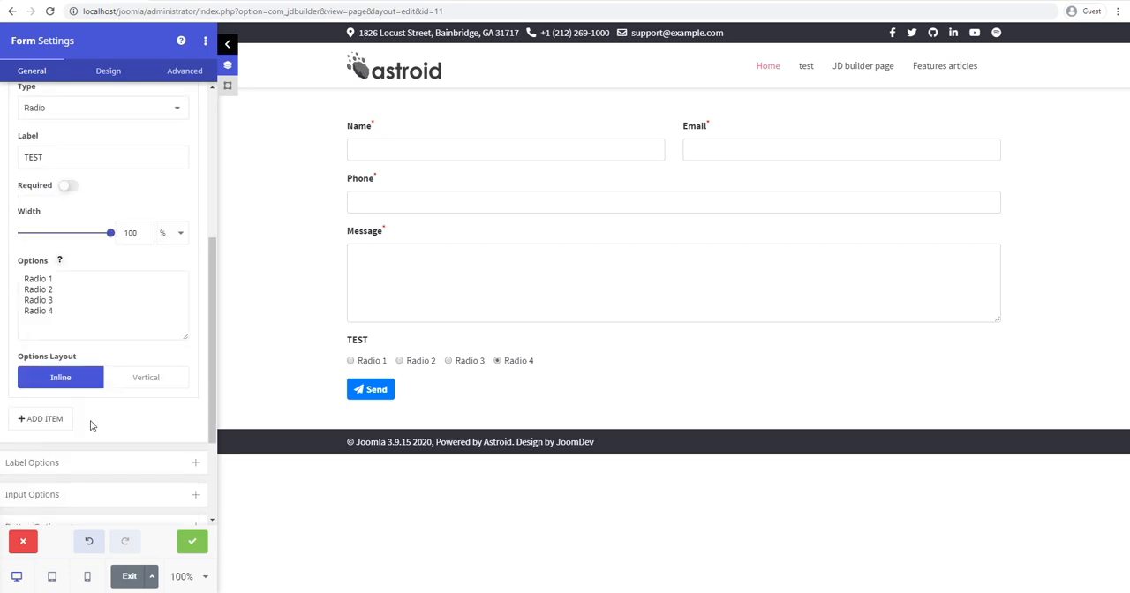
pyautogui.click(137, 380)
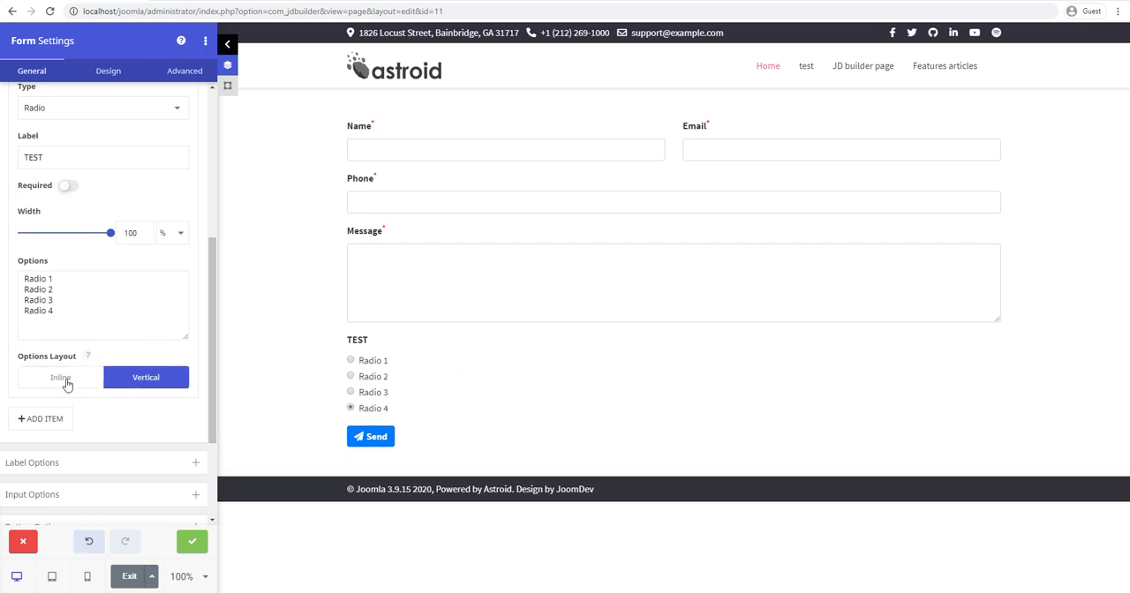
# Step: Change the TEST field's type to Acceptance
pyautogui.scroll(1, 179, 353)
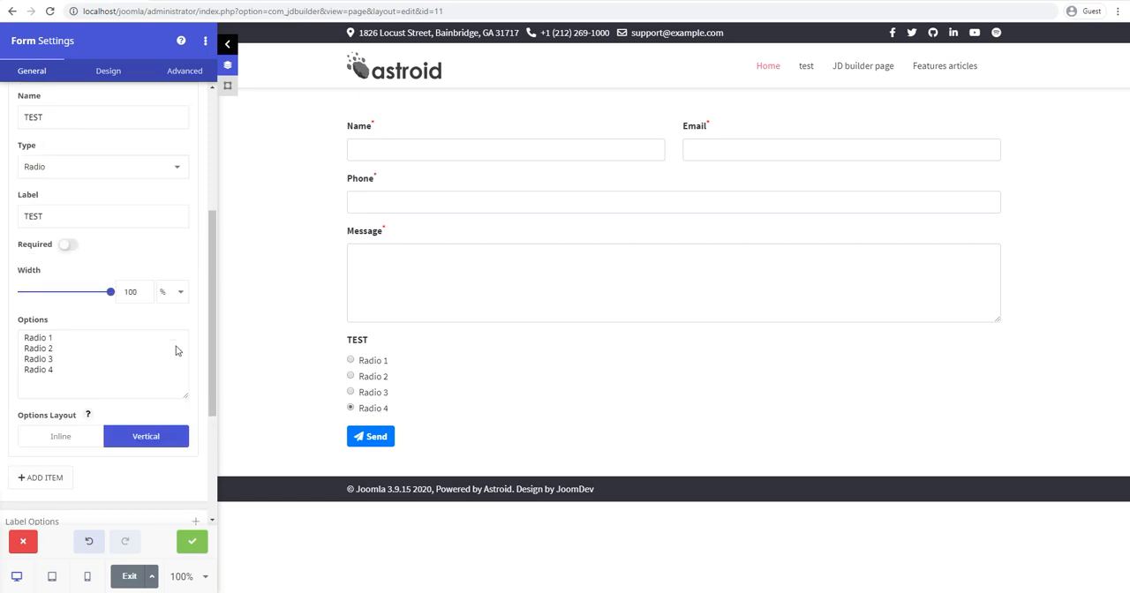
pyautogui.click(130, 167)
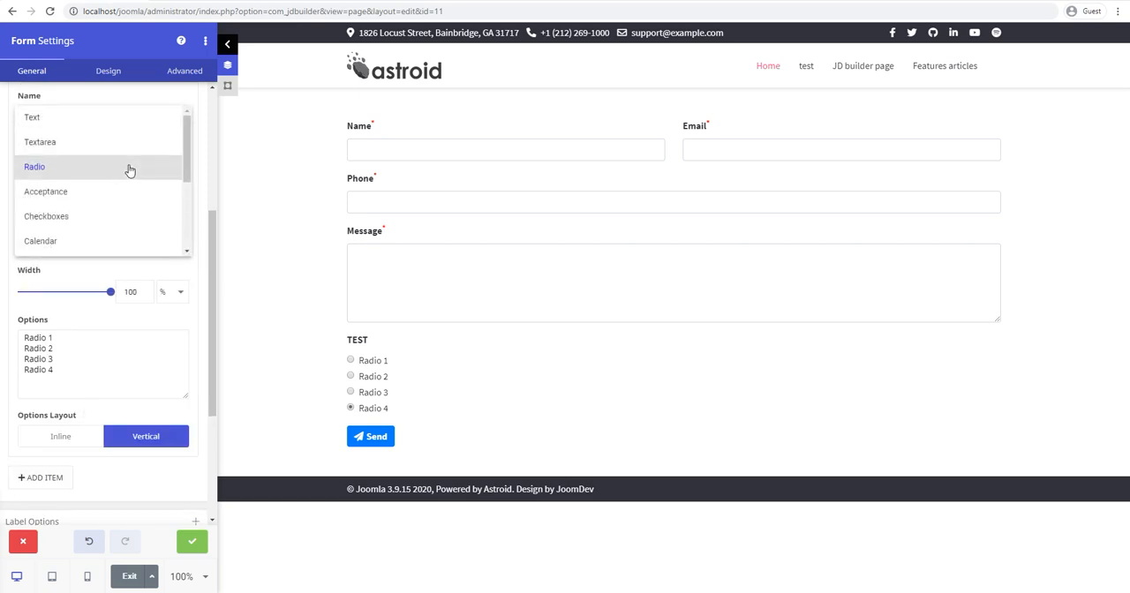
pyautogui.click(80, 192)
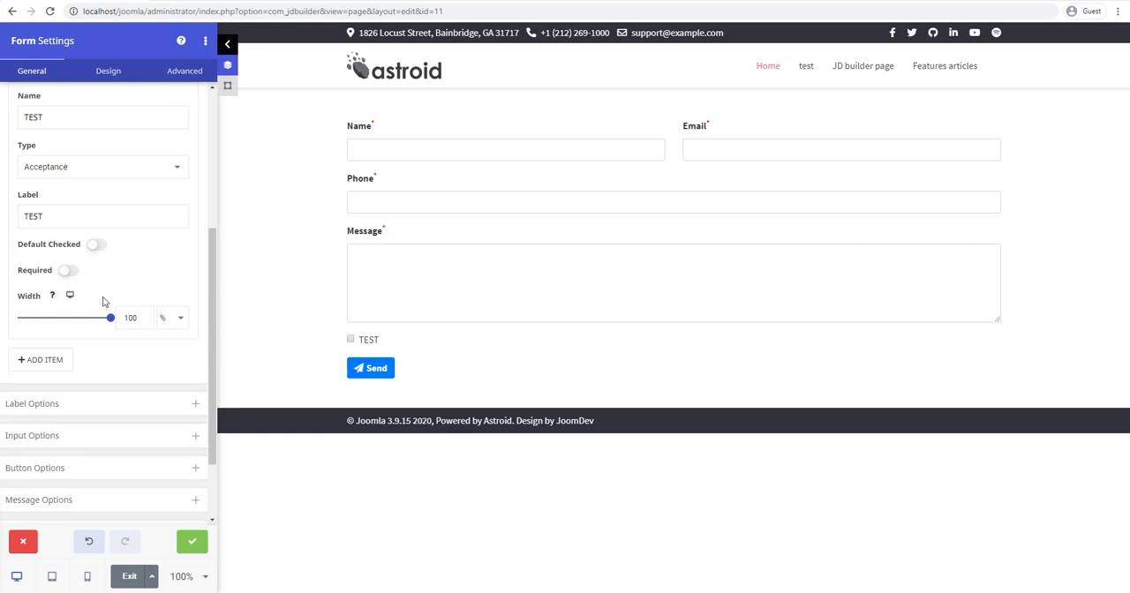
pyautogui.scroll(2, 102, 301)
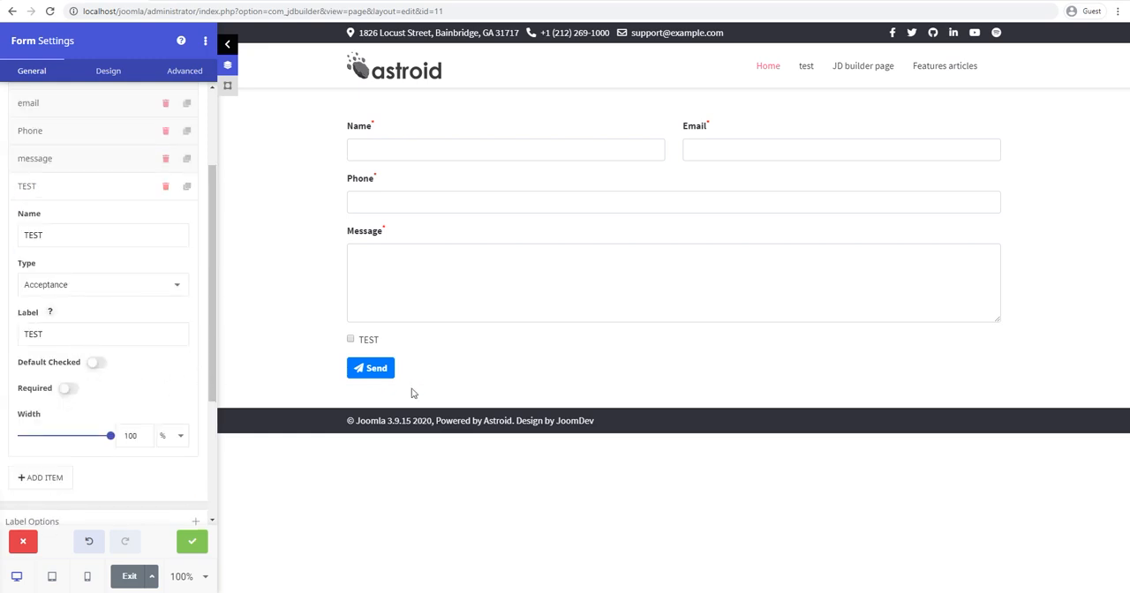
# Step: Label the acceptance field "I agree to the Terms of Use" and make it checked by default
pyautogui.doubleClick(76, 333)
pyautogui.write('I agr')
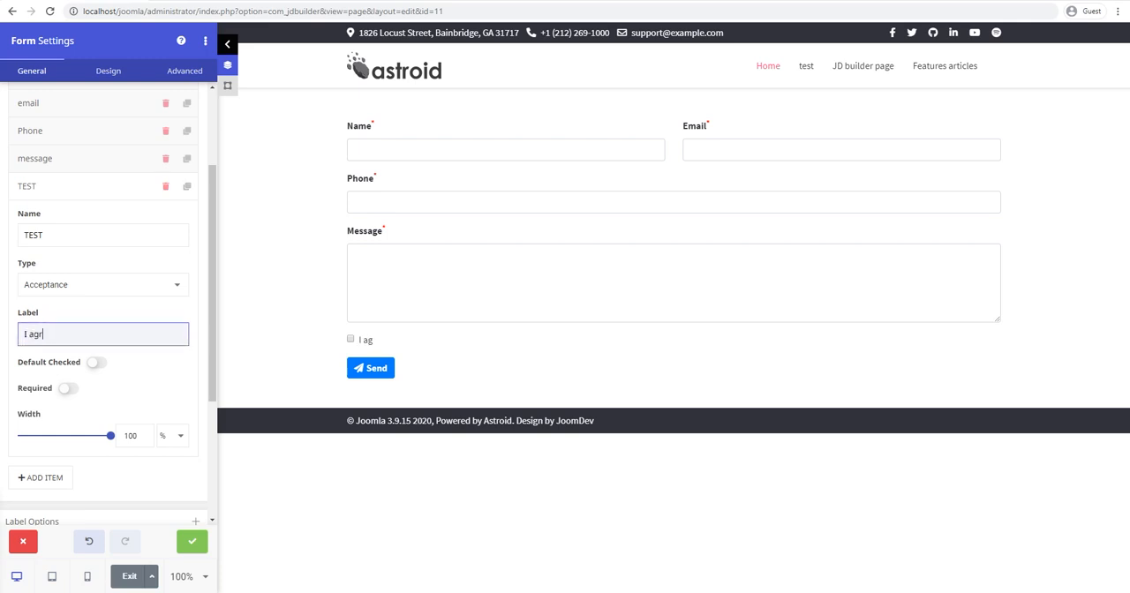
pyautogui.write('ee to the Terms of Use')
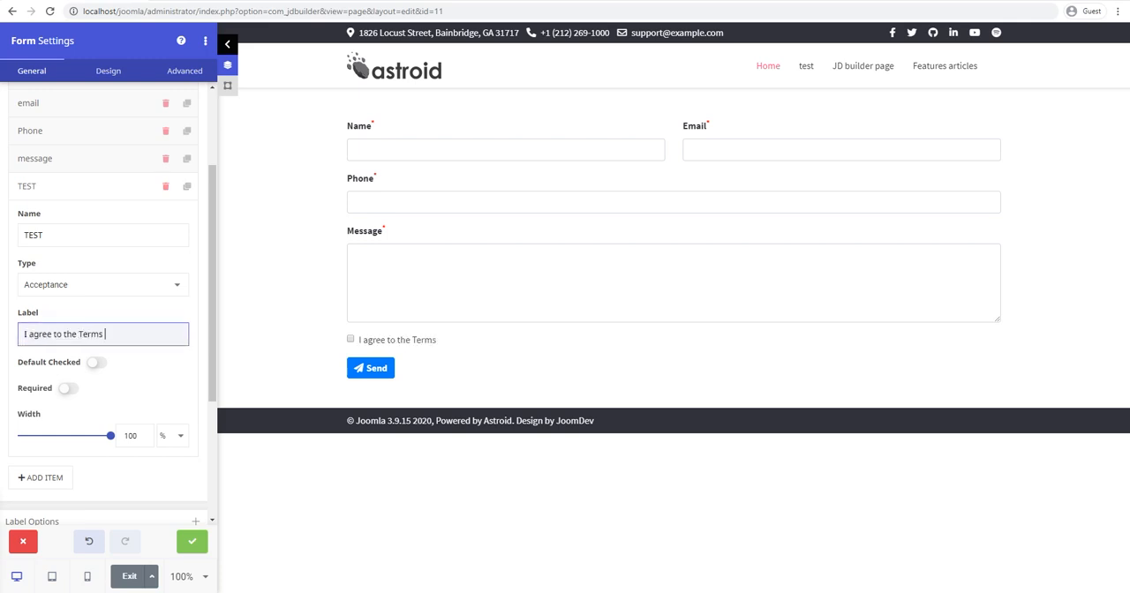
pyautogui.click(351, 341)
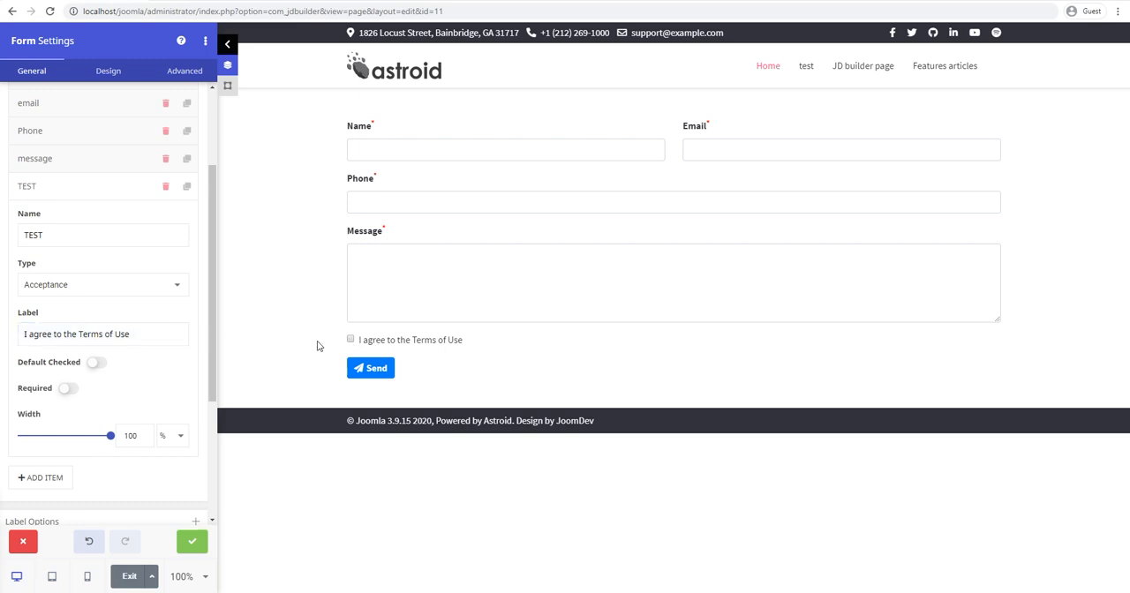
pyautogui.click(97, 366)
# Step: Turn "Terms of Use" in the acceptance field's label into an HTML link with the href index.php?something
pyautogui.click(139, 337)
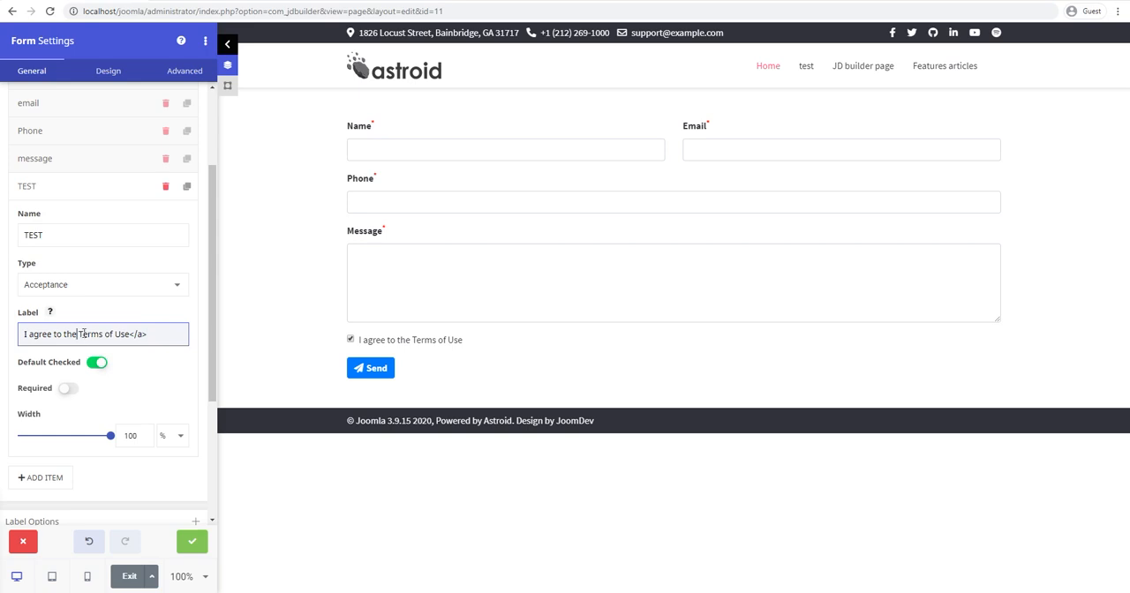
pyautogui.write('<a href=')
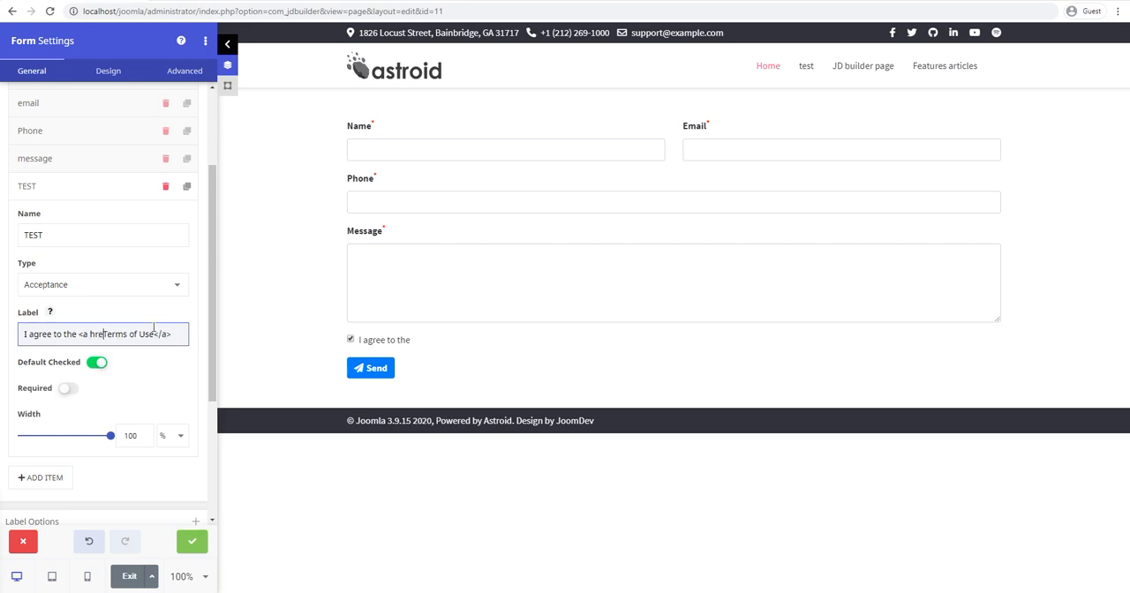
pyautogui.write('"">')
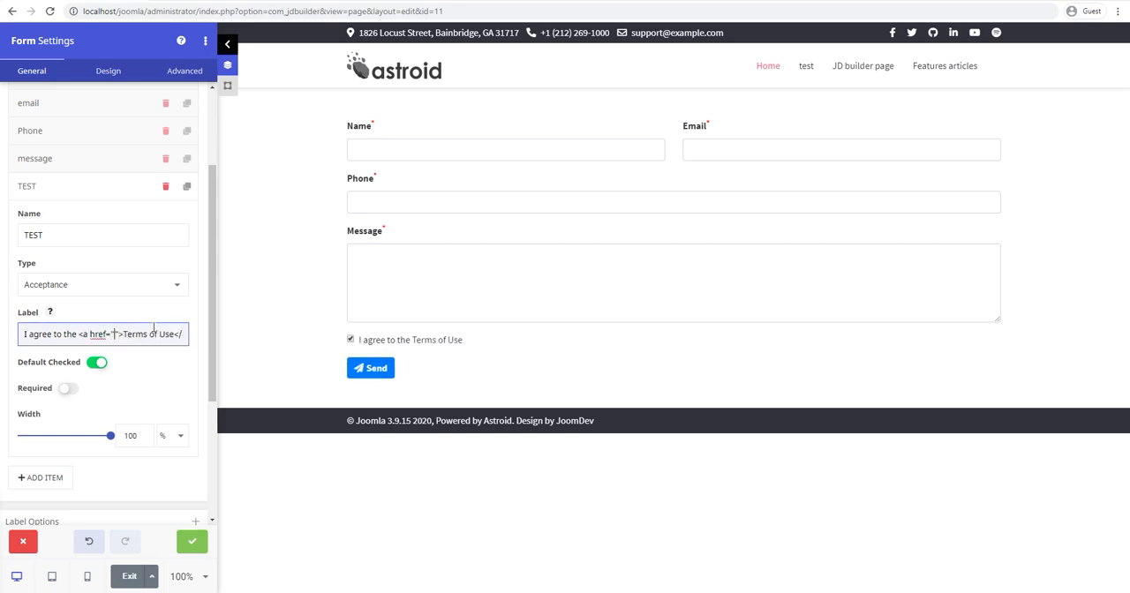
pyautogui.write('index.php?option')
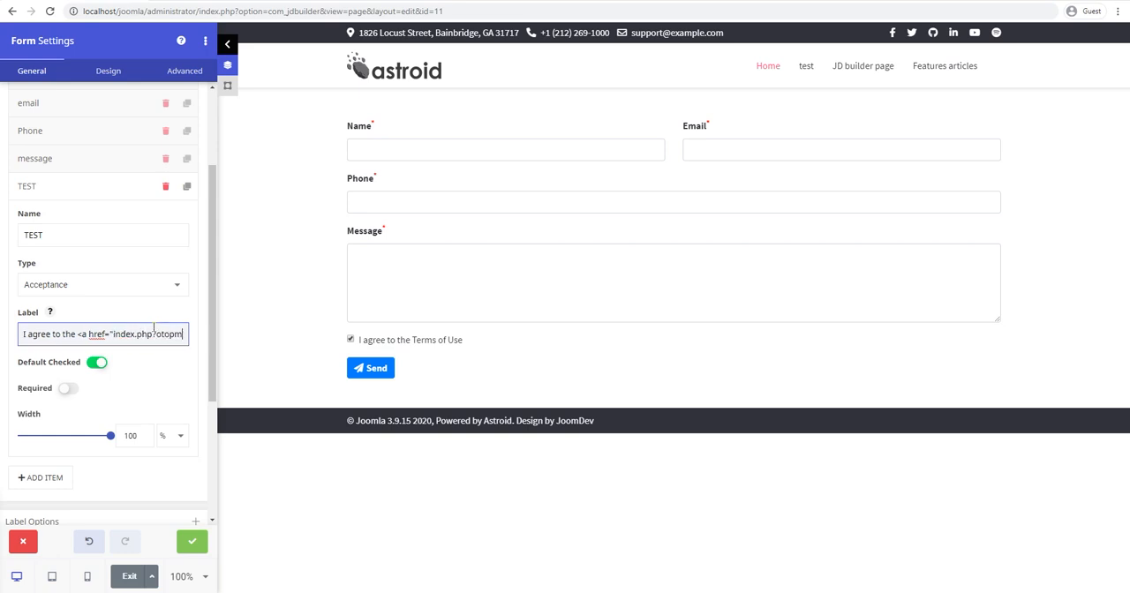
pyautogui.press('BackSpace')
pyautogui.press('BackSpace')
pyautogui.press('BackSpace')
pyautogui.write('something')
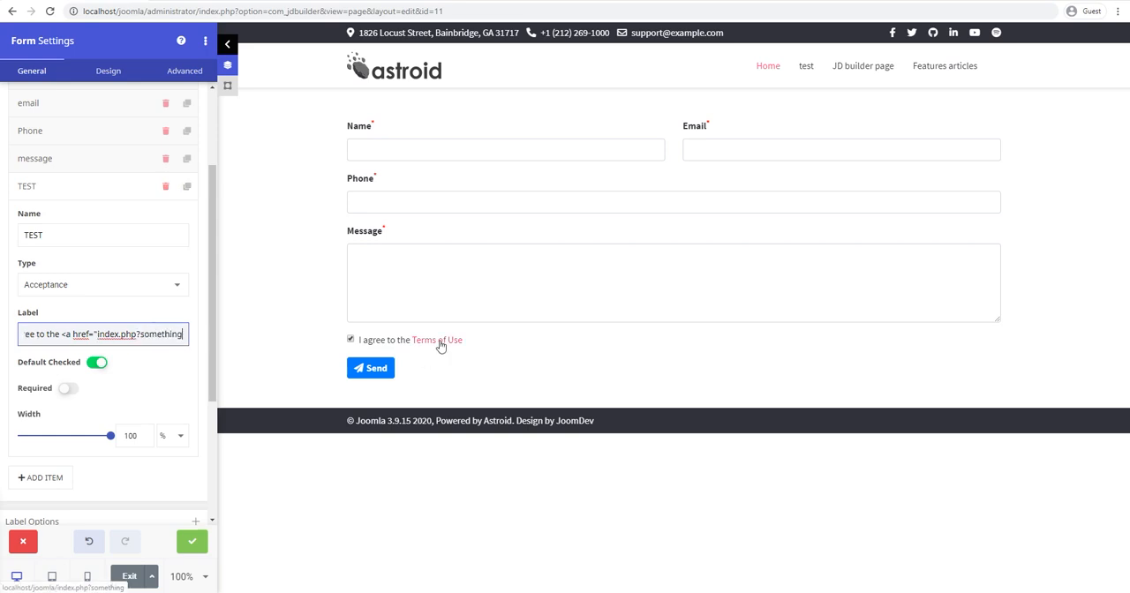
# Step: Change the TEST field's type to Checkboxes and replace its label with TEST
pyautogui.click(102, 288)
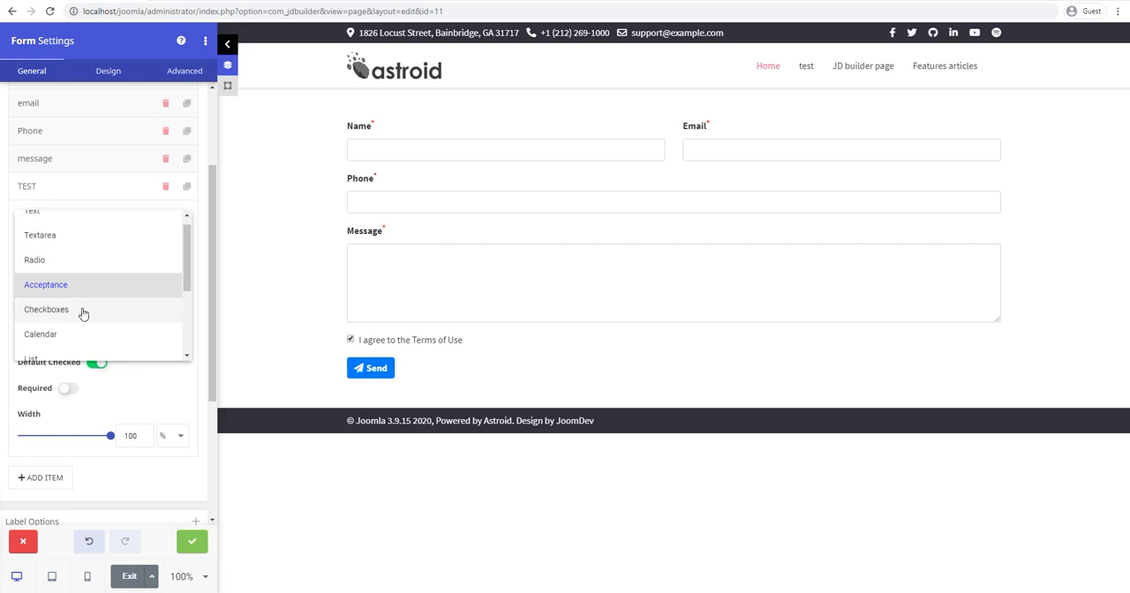
pyautogui.click(82, 310)
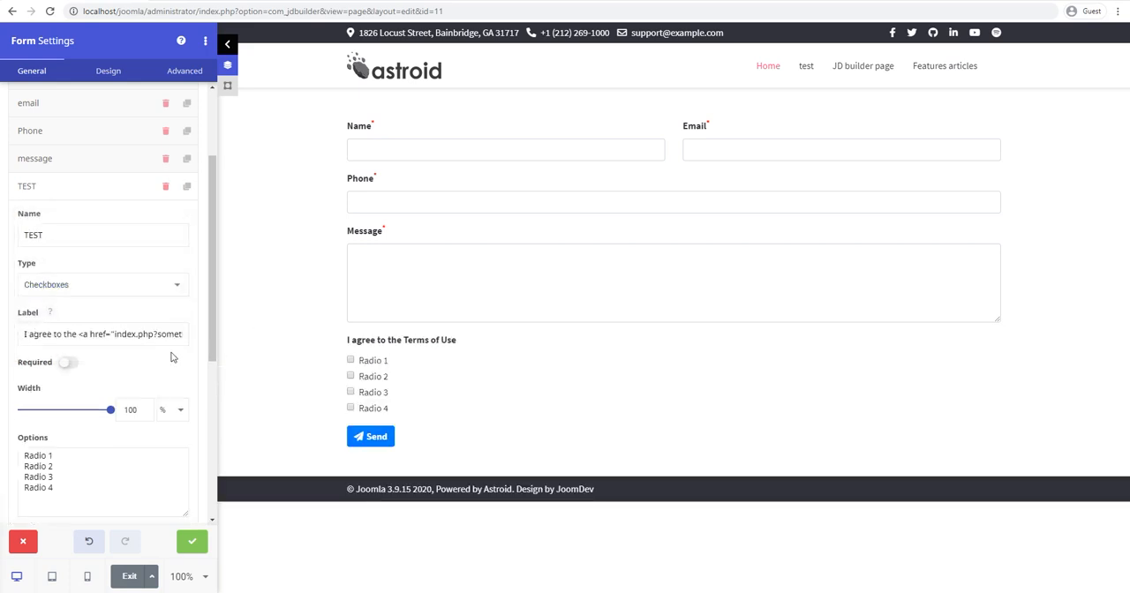
pyautogui.click(127, 334)
pyautogui.hotkey('ctrl', 'a')
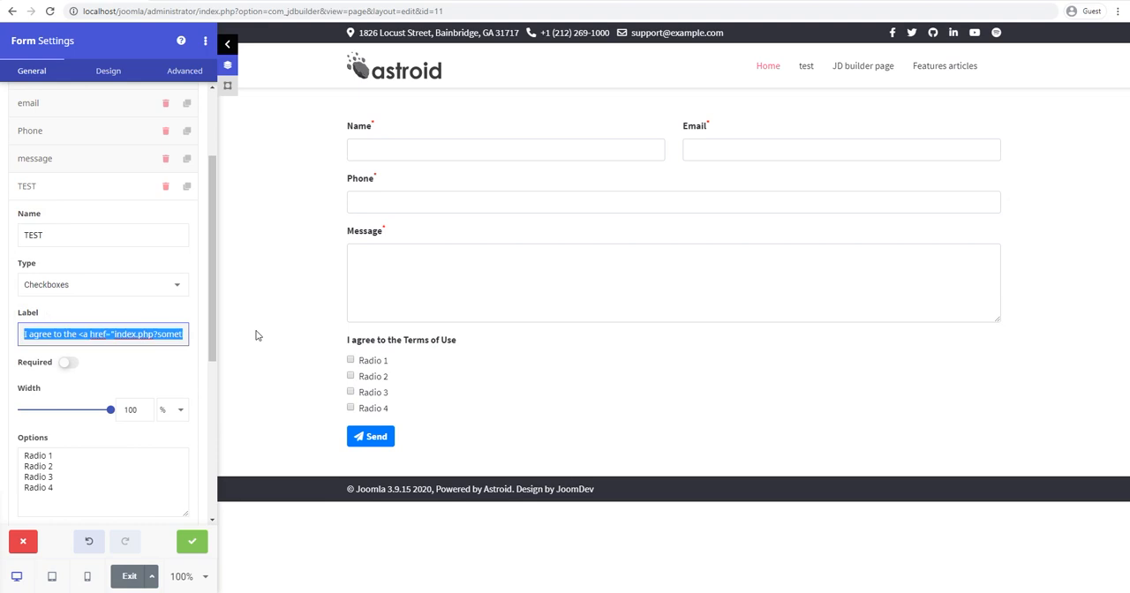
pyautogui.write('TEST')
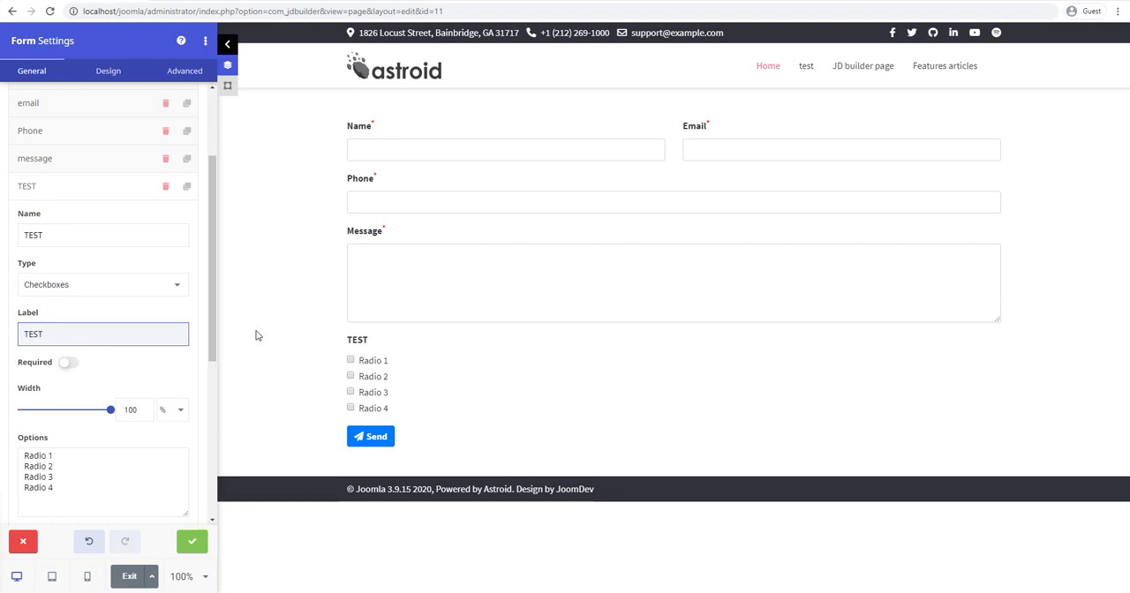
# Step: Try ticking the checkbox options in the form preview and switch their layout to Inline and back to Vertical
pyautogui.scroll(-1, 117, 454)
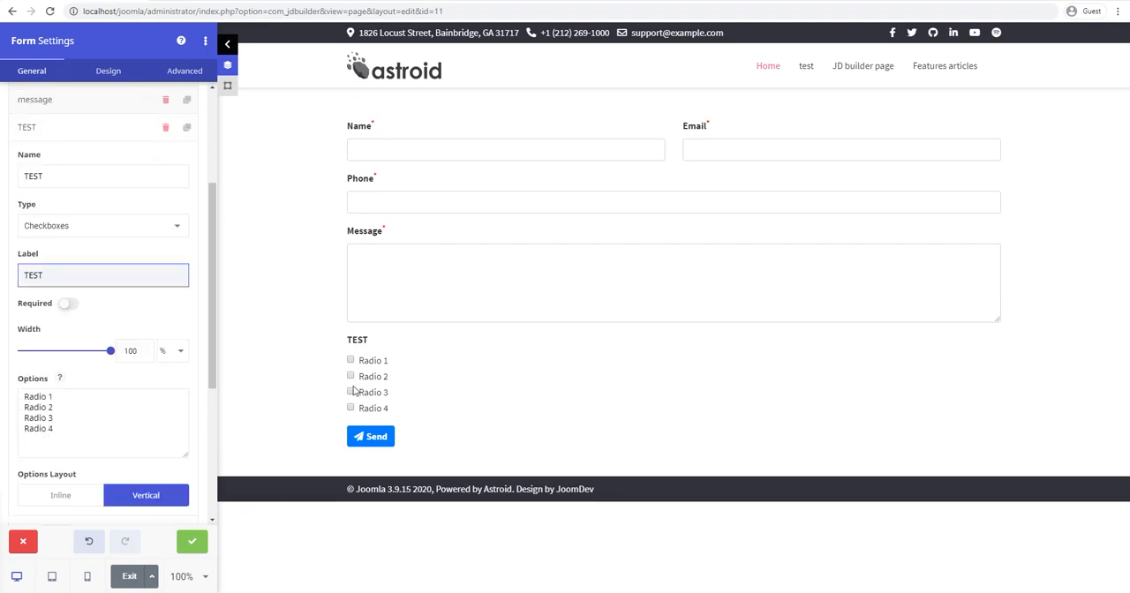
pyautogui.click(351, 361)
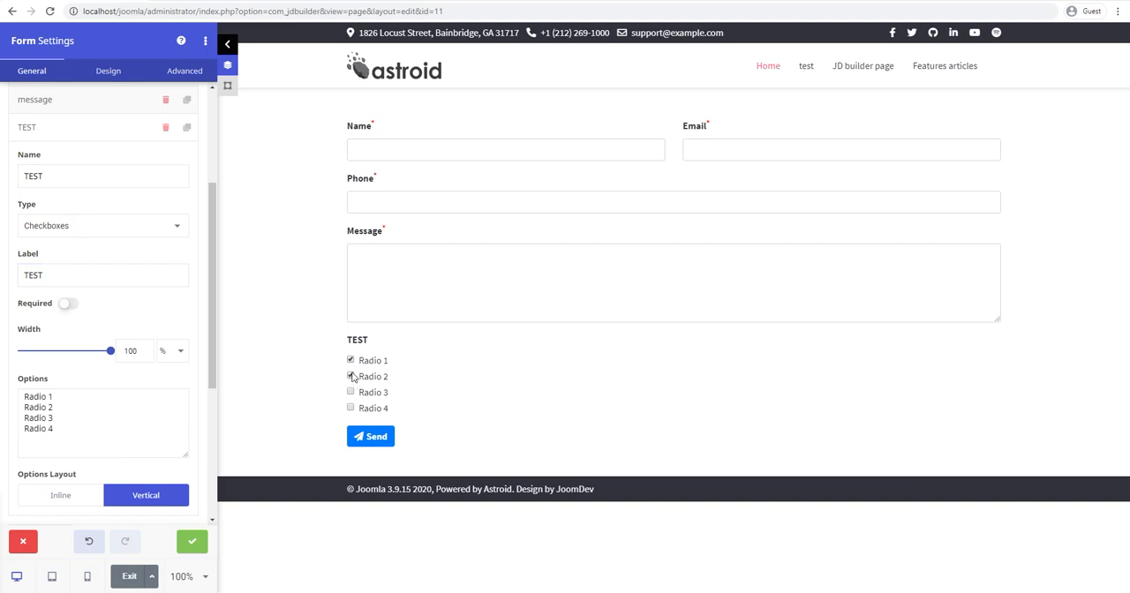
pyautogui.click(352, 361)
pyautogui.click(351, 392)
pyautogui.click(56, 496)
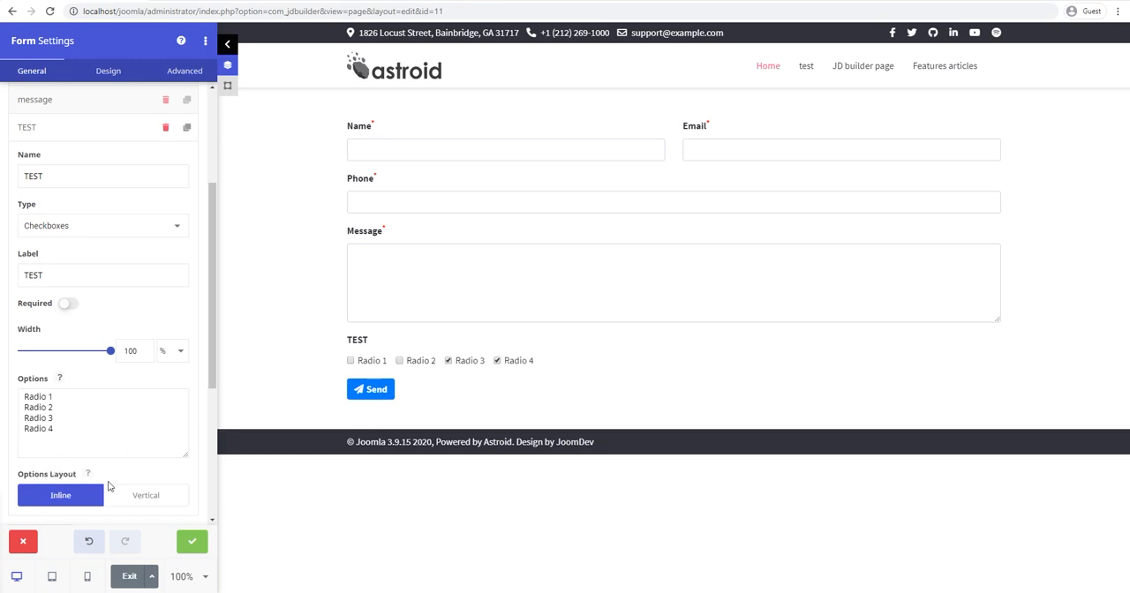
pyautogui.click(136, 497)
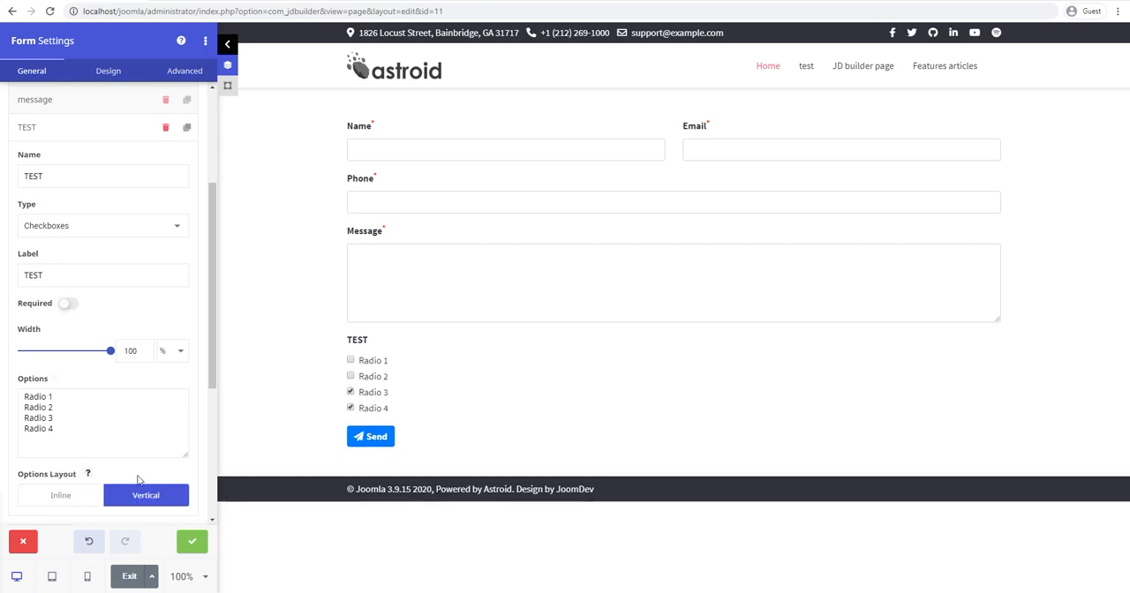
# Step: Change the TEST field's type to Calendar and reduce its width to 16%
pyautogui.click(91, 229)
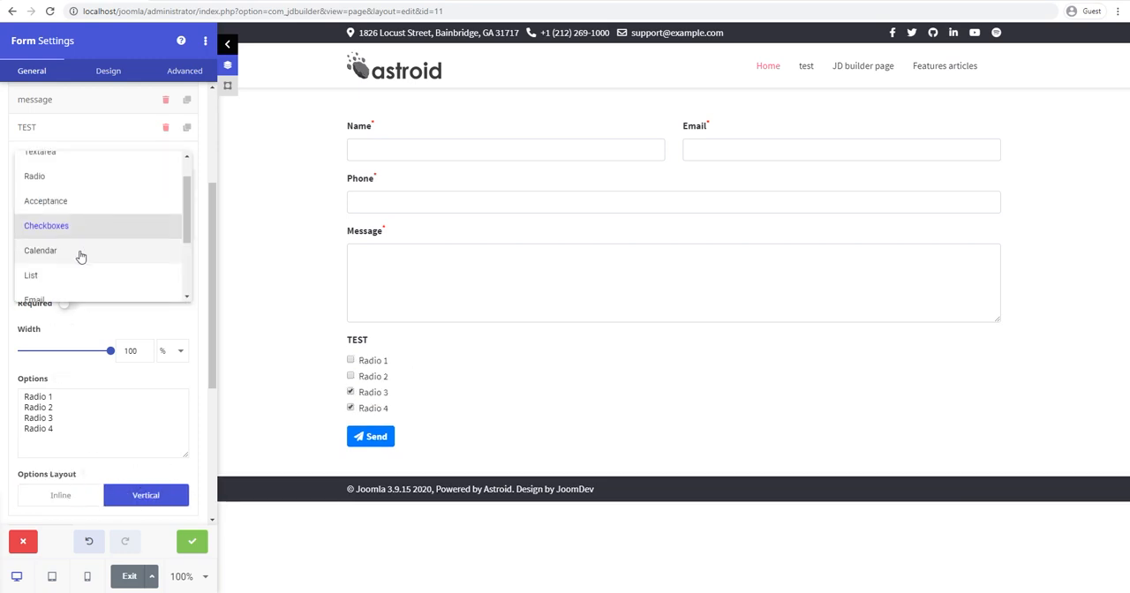
pyautogui.click(80, 252)
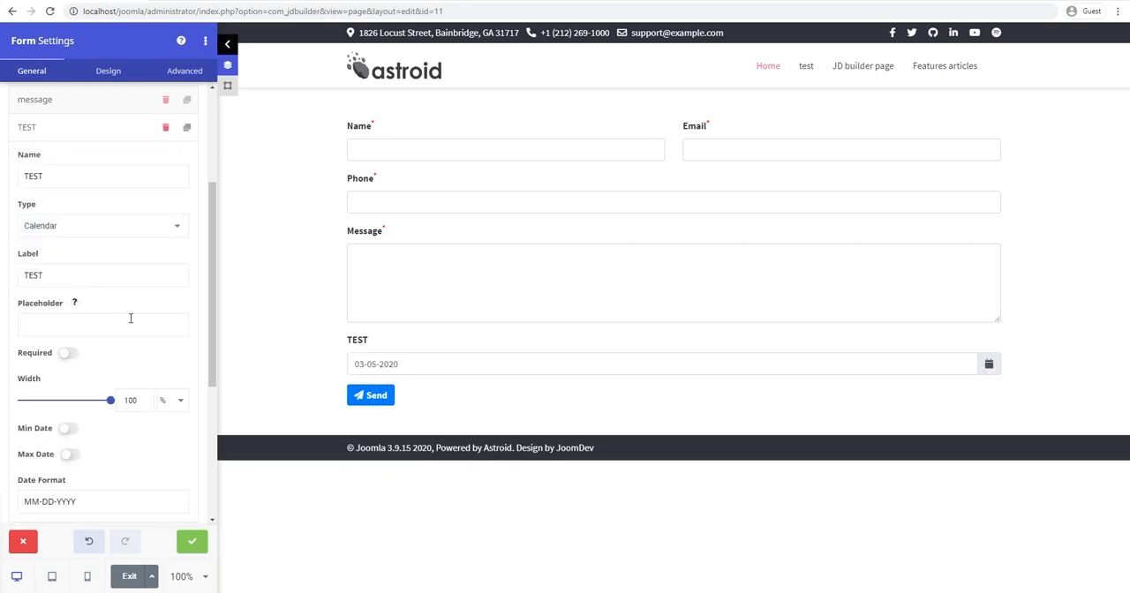
pyautogui.scroll(-1, 131, 317)
pyautogui.moveTo(110, 341); pyautogui.dragTo(33, 341)
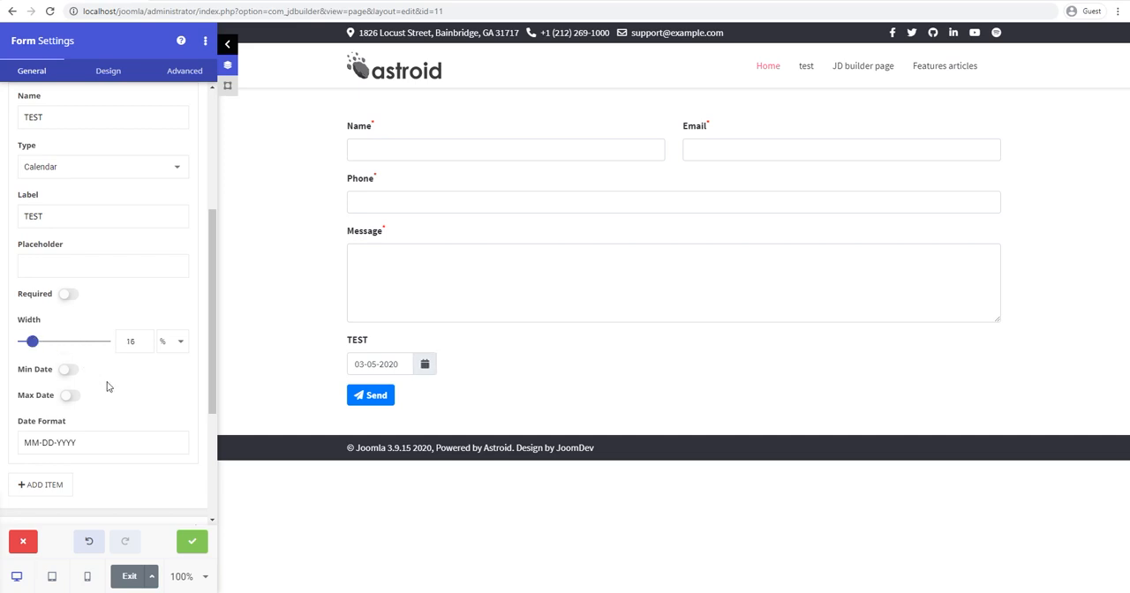
# Step: Try a minimum date of March 06, 2020 and a maximum date for the calendar field, and turn both limits off again
pyautogui.click(69, 370)
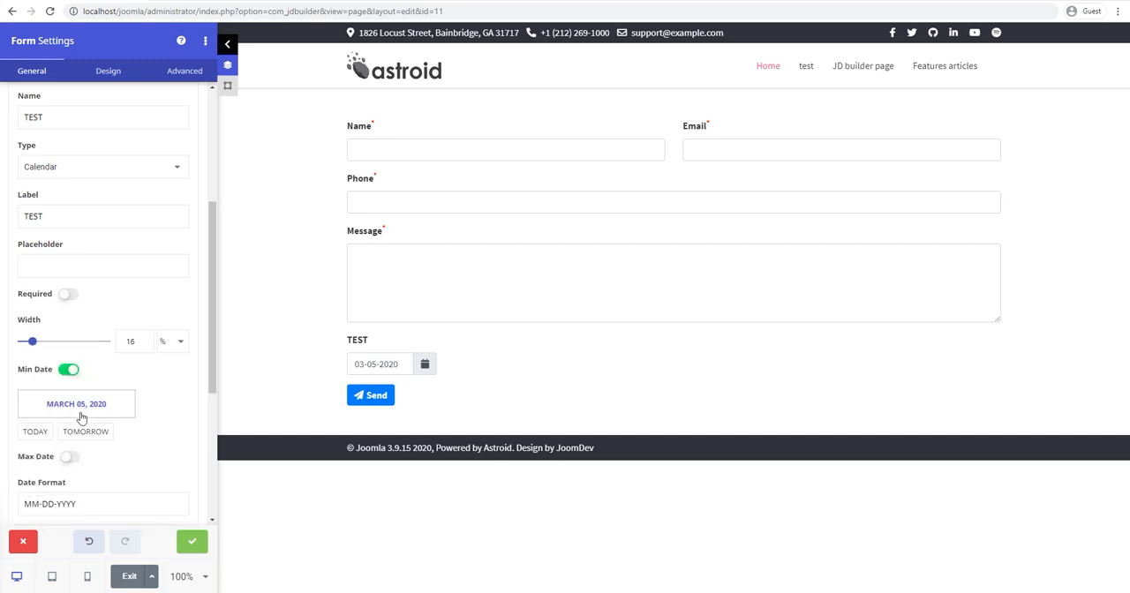
pyautogui.click(64, 431)
pyautogui.click(74, 406)
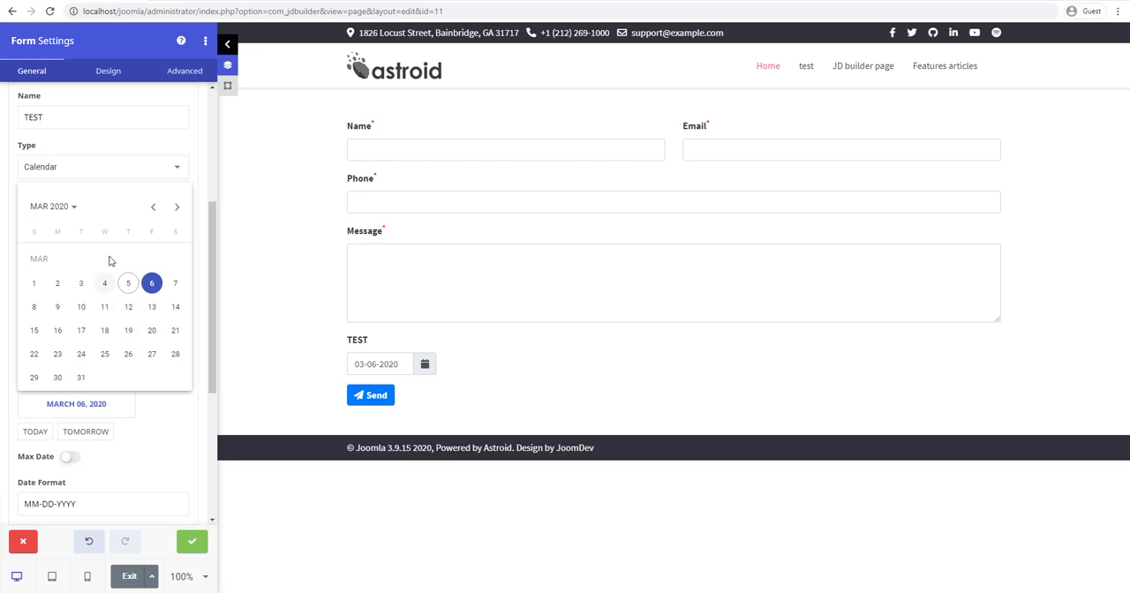
pyautogui.click(150, 448)
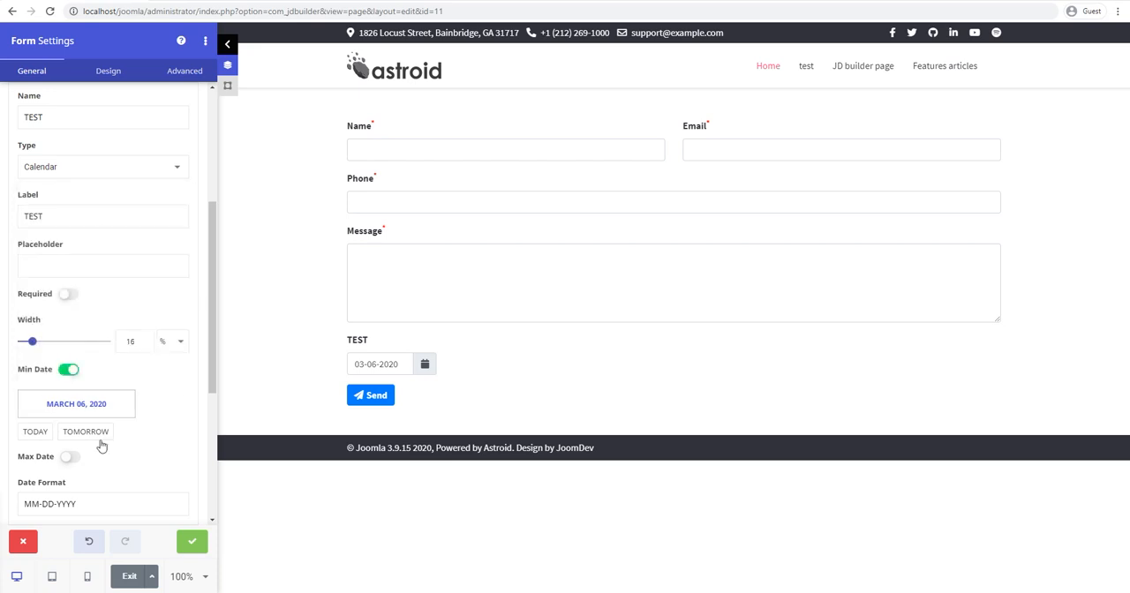
pyautogui.click(69, 457)
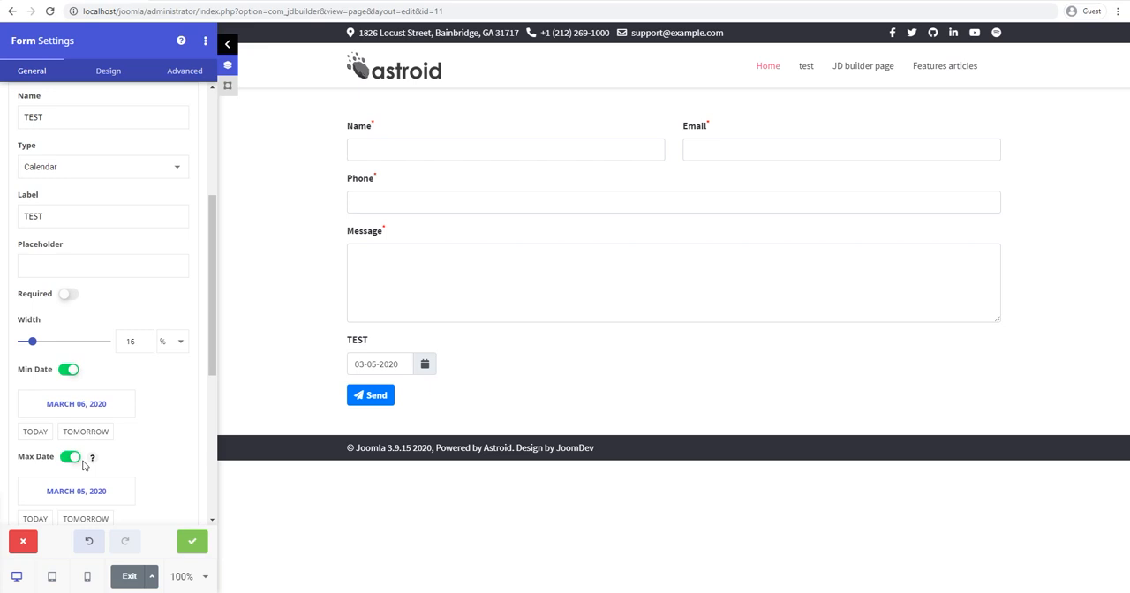
pyautogui.click(70, 457)
pyautogui.click(69, 369)
# Step: Open the help for the Date Format setting and review the table of day, month and year format codes
pyautogui.scroll(-1, 146, 415)
pyautogui.click(96, 387)
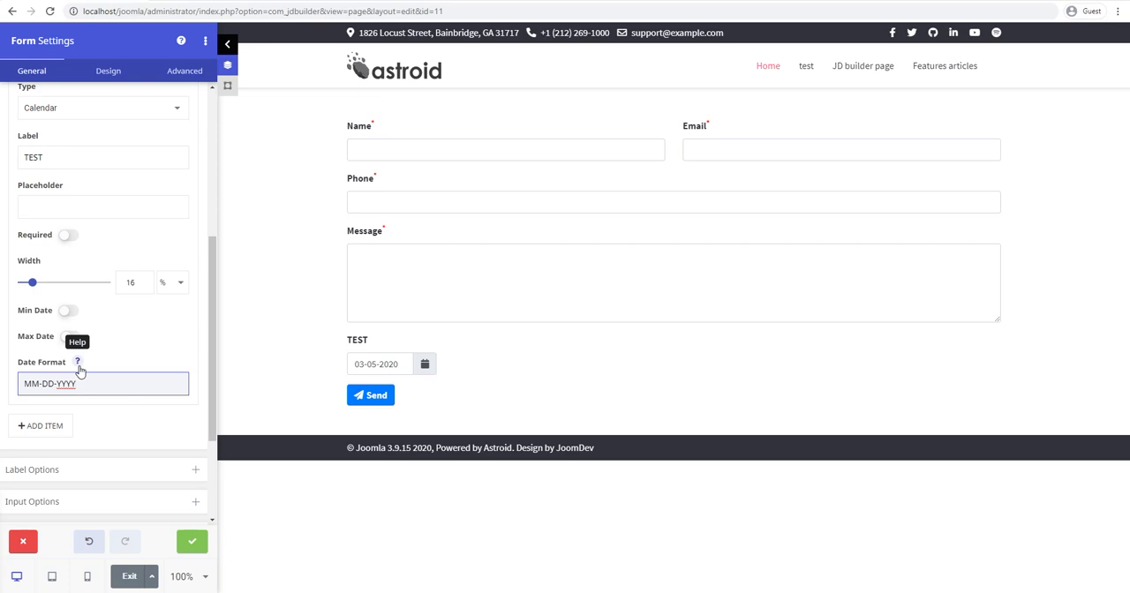
pyautogui.click(77, 363)
pyautogui.scroll(-1, 127, 343)
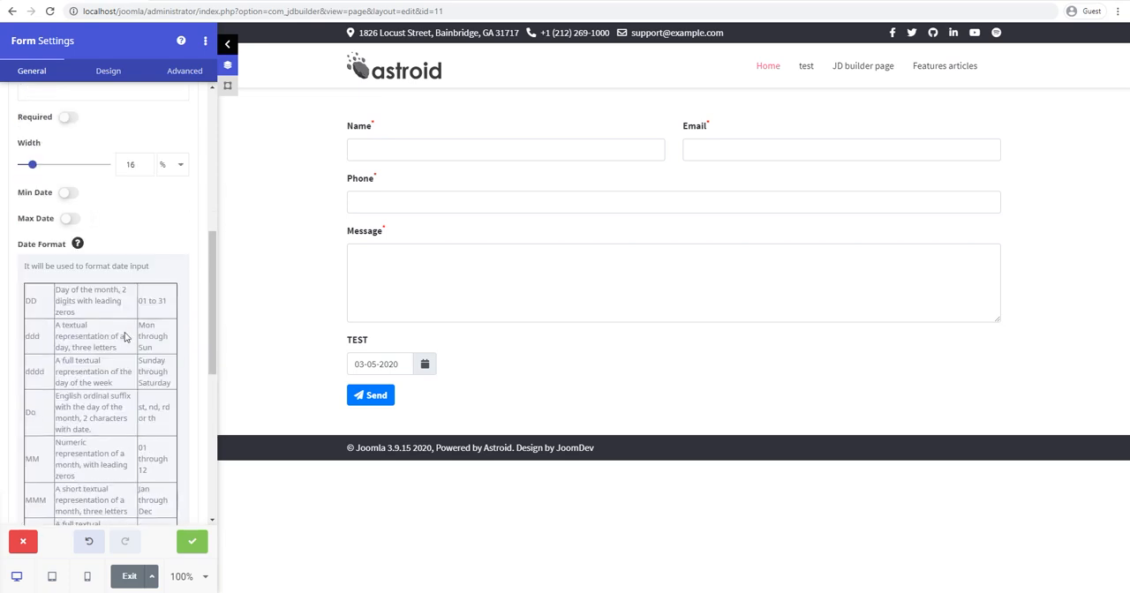
pyautogui.scroll(-2, 127, 344)
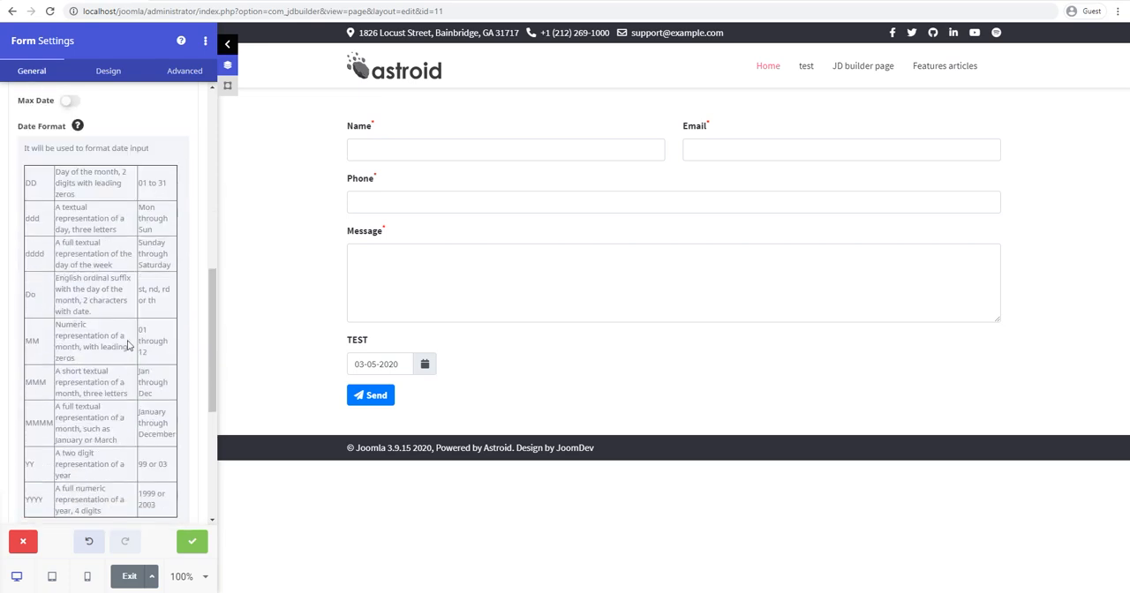
pyautogui.scroll(-1, 127, 345)
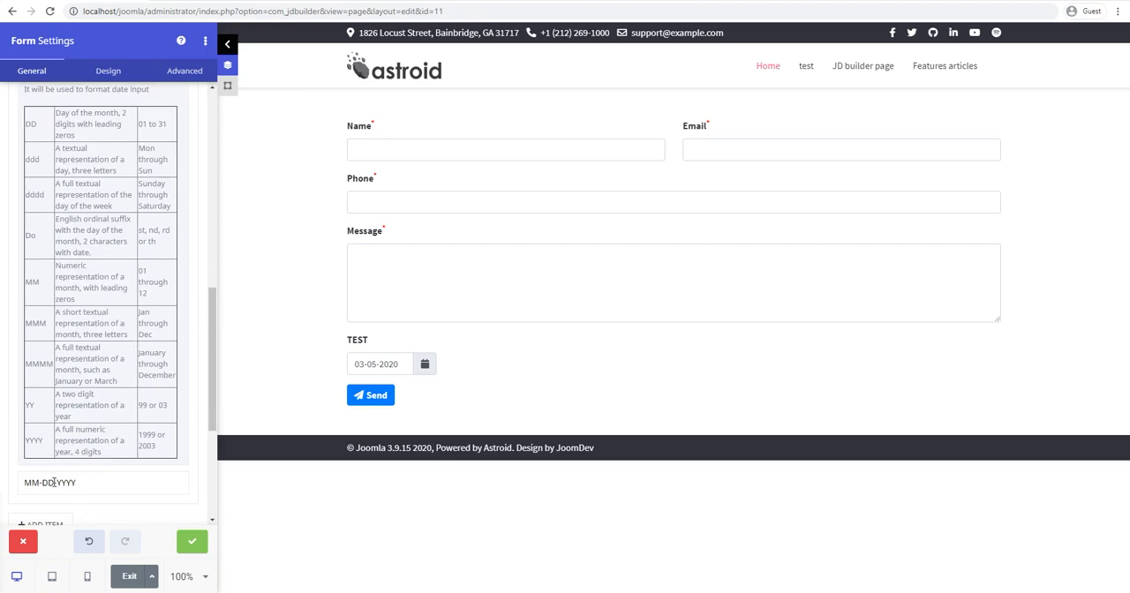
# Step: Set the calendar field's date format to DD/MM/YYYY
pyautogui.moveTo(92, 482); pyautogui.dragTo(25, 483)
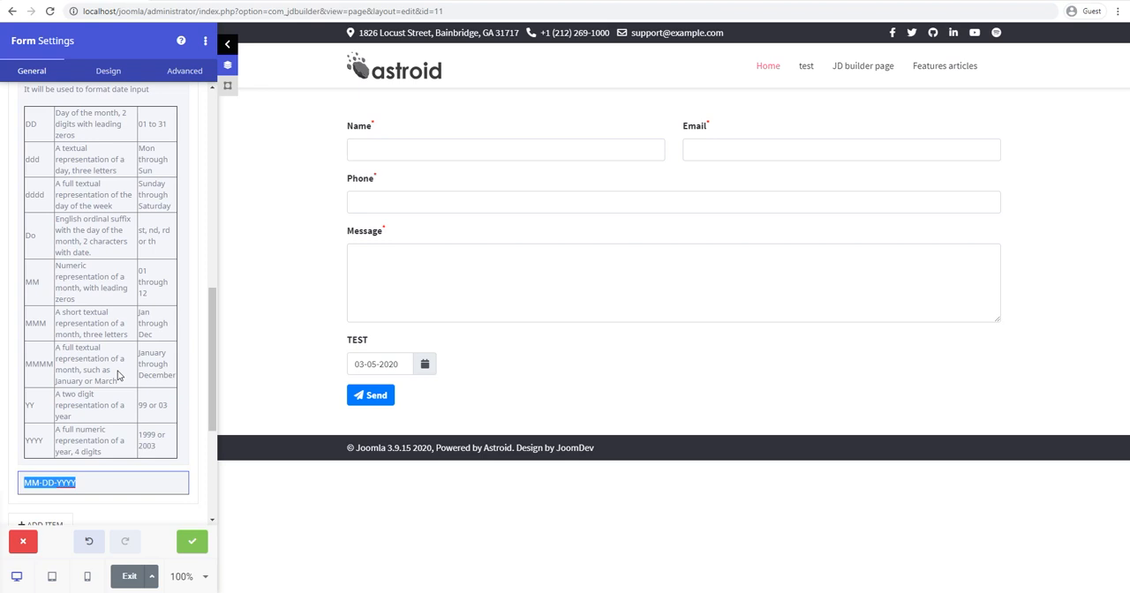
pyautogui.write('DD')
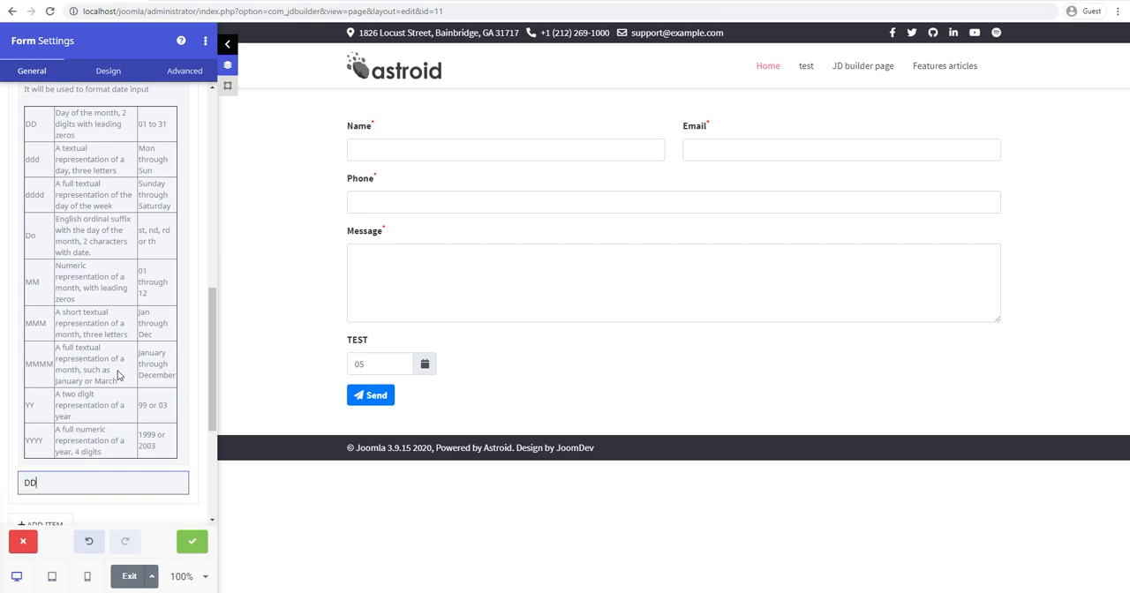
pyautogui.write('/MM/YY')
pyautogui.write('YY')
# Step: Set the calendar field's date format to Do MMMM, YYYY
pyautogui.press('BackSpace')
pyautogui.press('BackSpace')
pyautogui.press('BackSpace')
pyautogui.write('Do')
pyautogui.press('BackSpace')
pyautogui.write('M YYYY')
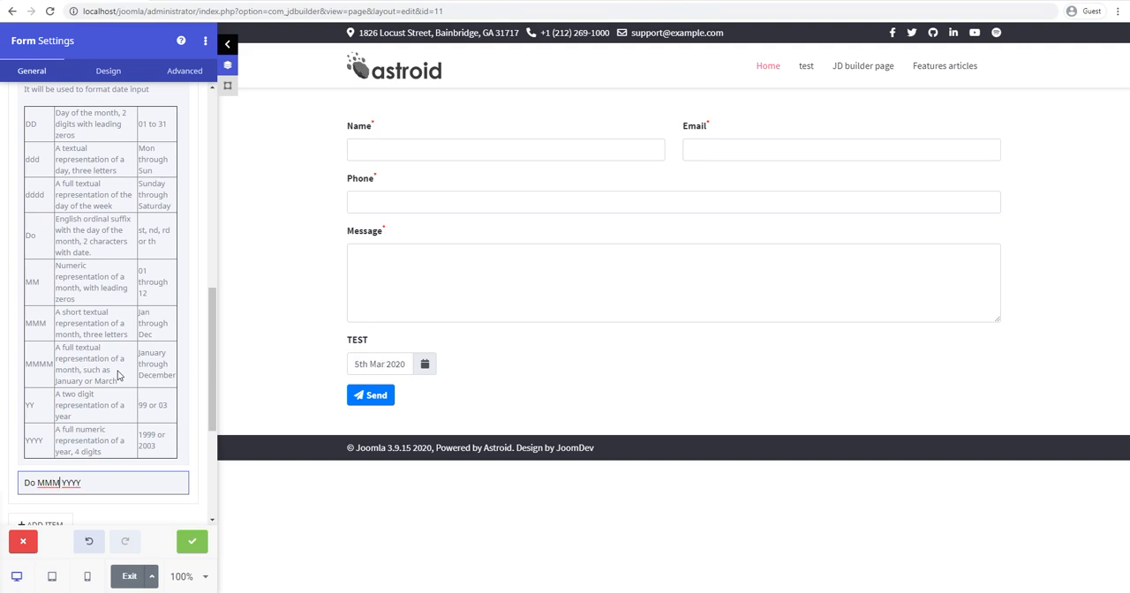
pyautogui.write(',M')
# Step: Set the calendar field's width to 22% and try opening its date picker in the form preview
pyautogui.scroll(2, 11, 300)
pyautogui.moveTo(29, 164); pyautogui.dragTo(38, 164)
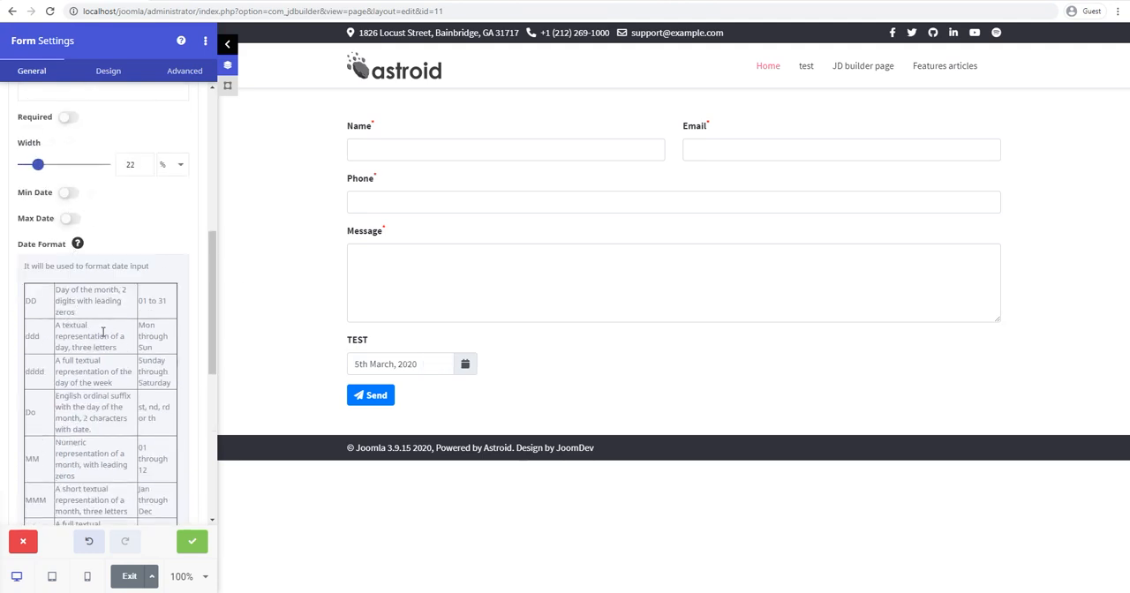
pyautogui.scroll(-2, 102, 332)
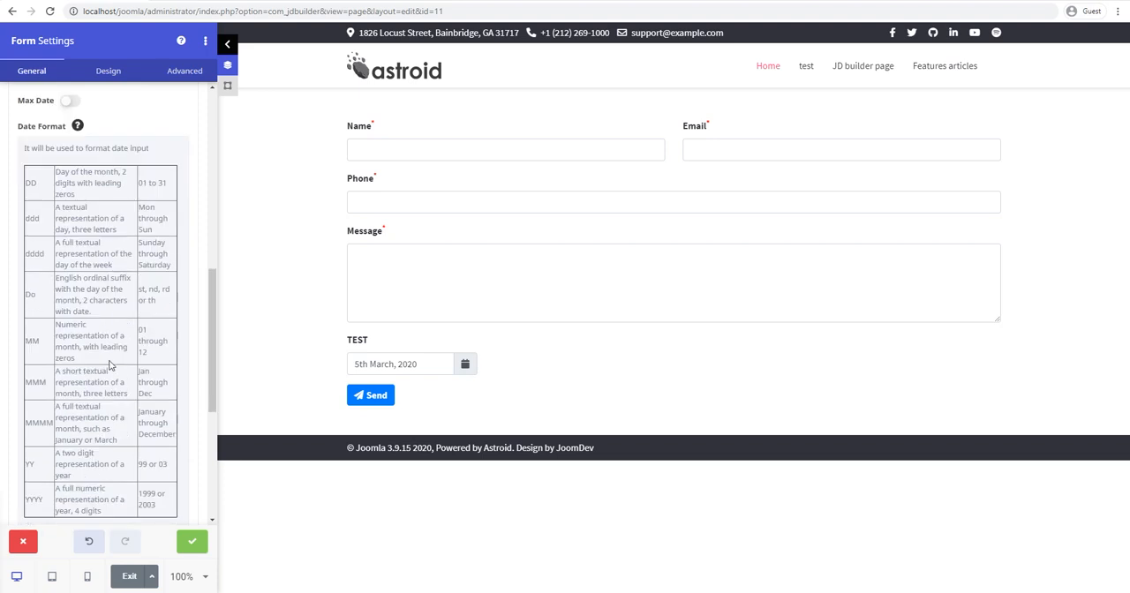
pyautogui.click(464, 367)
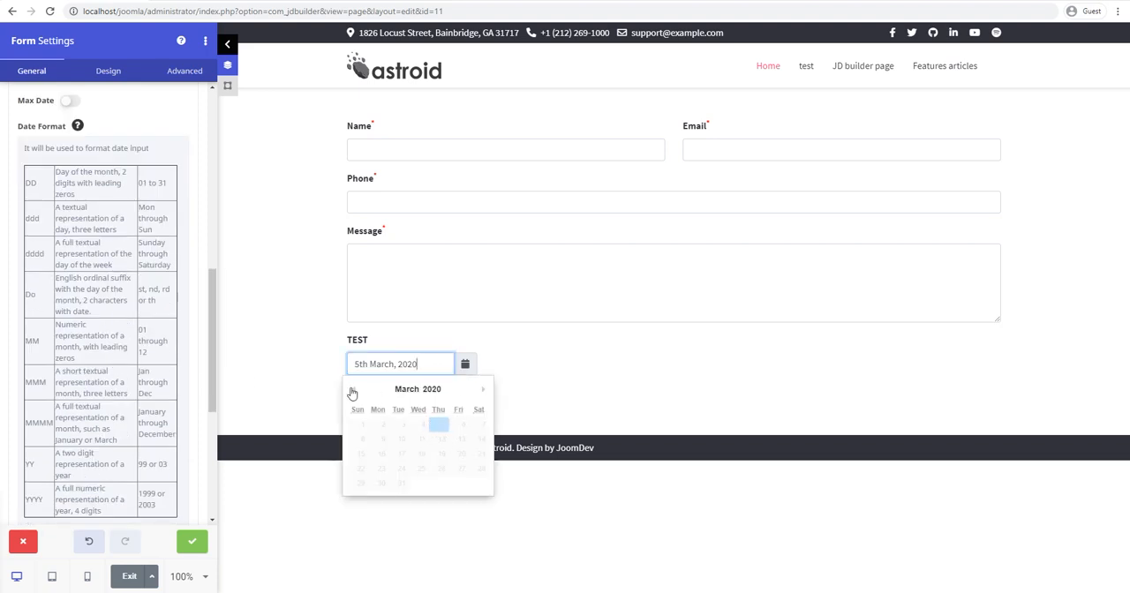
pyautogui.click(591, 379)
# Step: Undo the last date format change to remove the comma after the month
pyautogui.scroll(4, 137, 302)
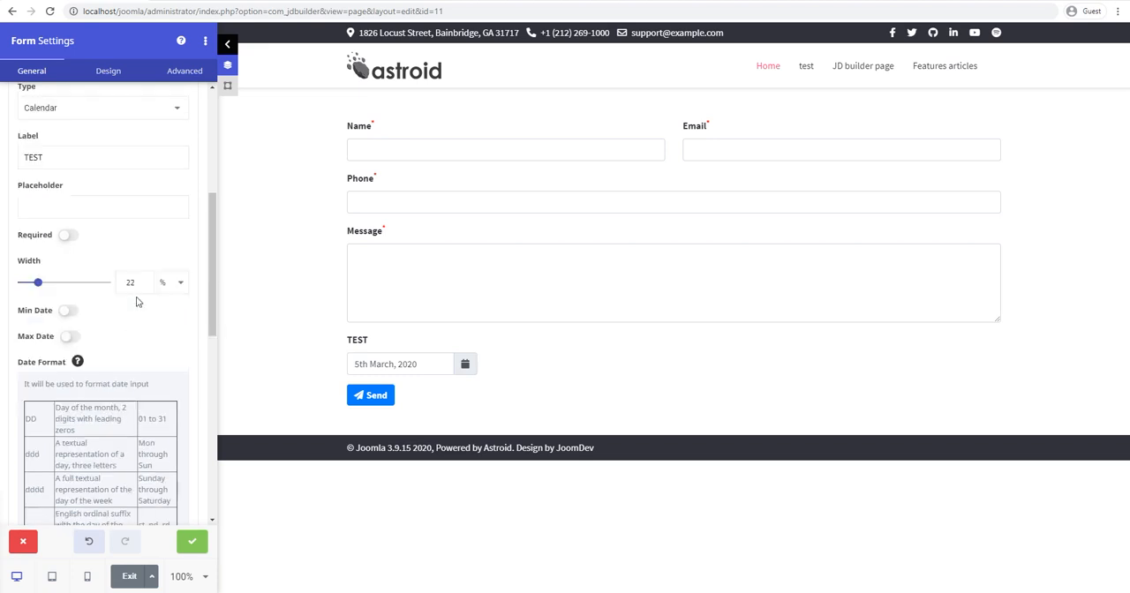
pyautogui.scroll(1, 141, 327)
pyautogui.scroll(-8, 118, 371)
pyautogui.scroll(-1, 90, 451)
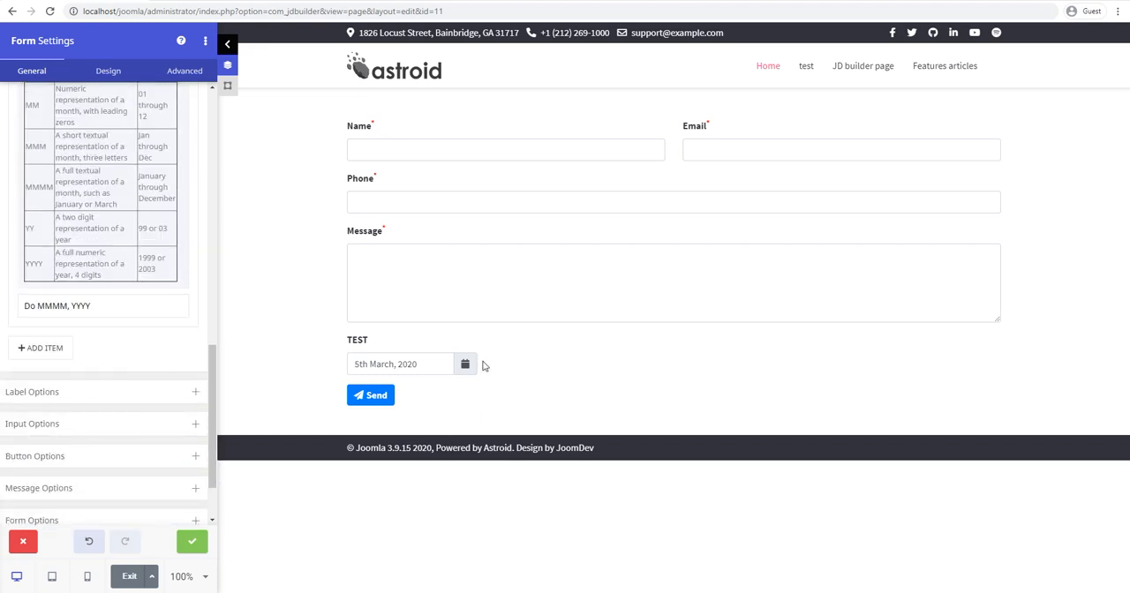
pyautogui.scroll(5, 146, 336)
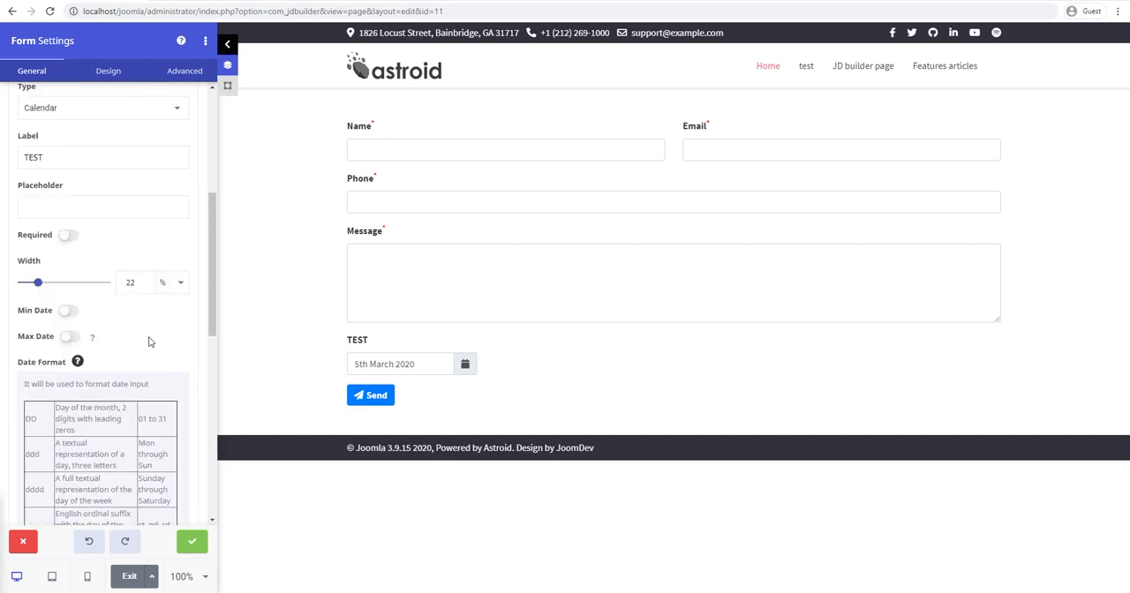
# Step: Change the TEST field's type to List and view its options in the form preview
pyautogui.scroll(2, 132, 331)
pyautogui.click(88, 224)
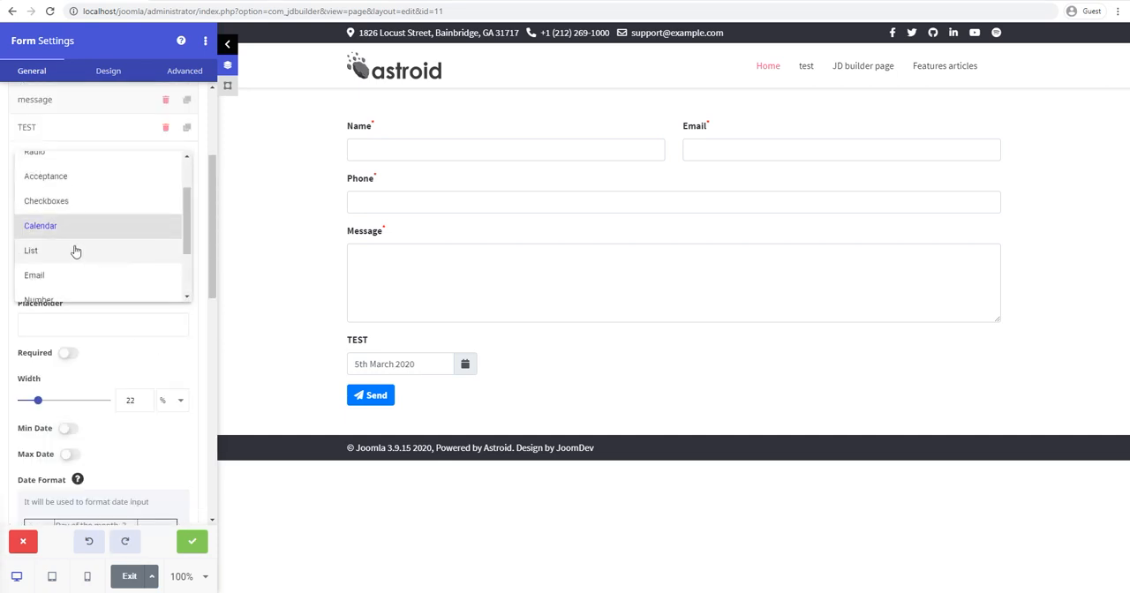
pyautogui.click(75, 250)
pyautogui.scroll(-2, 133, 373)
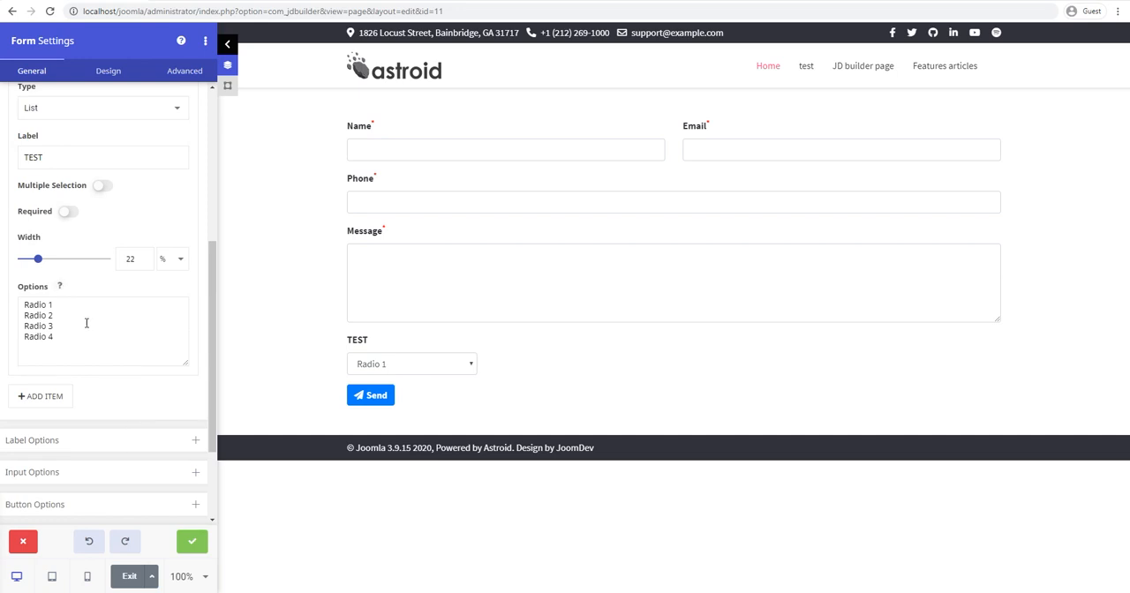
pyautogui.click(415, 361)
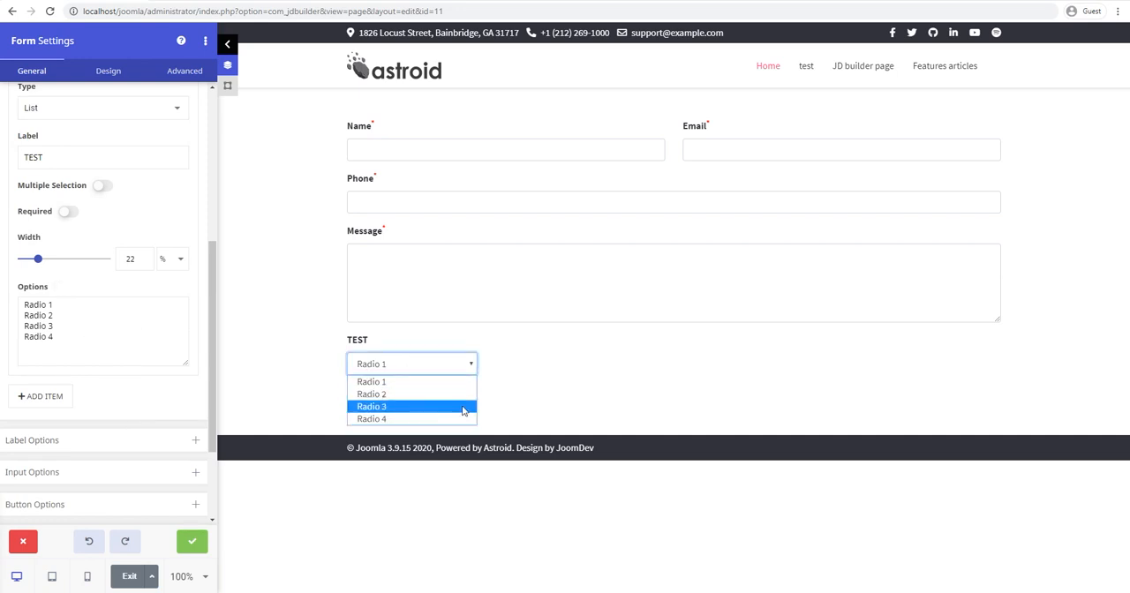
pyautogui.click(538, 402)
# Step: Enable multiple selection for the list field and select Radio 1, Radio 3 and Radio 4 in the form preview
pyautogui.scroll(1, 96, 313)
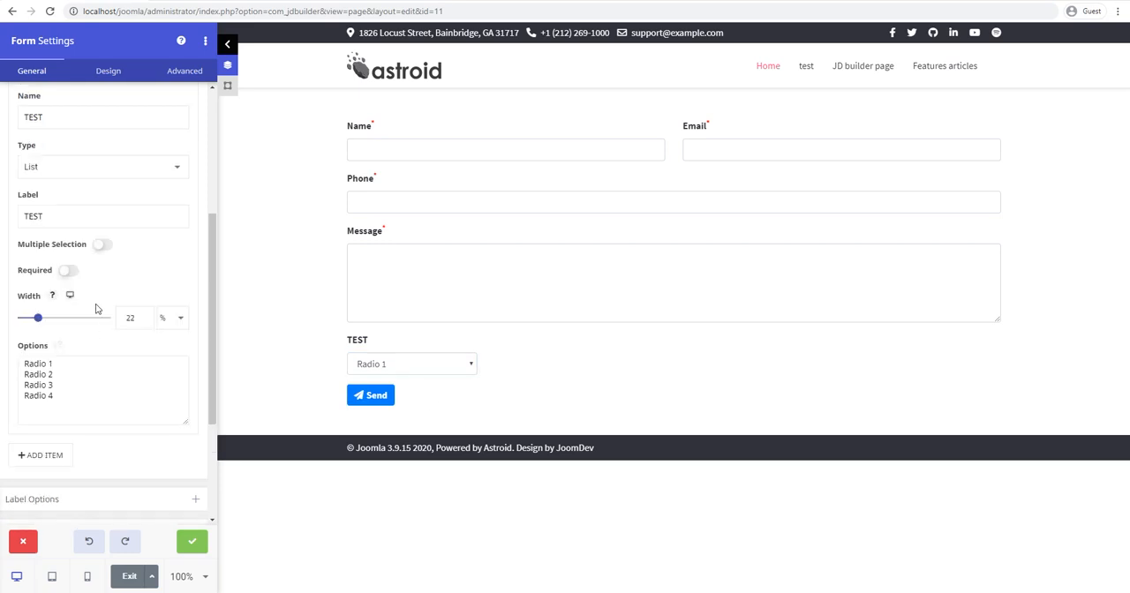
pyautogui.click(103, 244)
pyautogui.moveTo(373, 367); pyautogui.dragTo(418, 400)
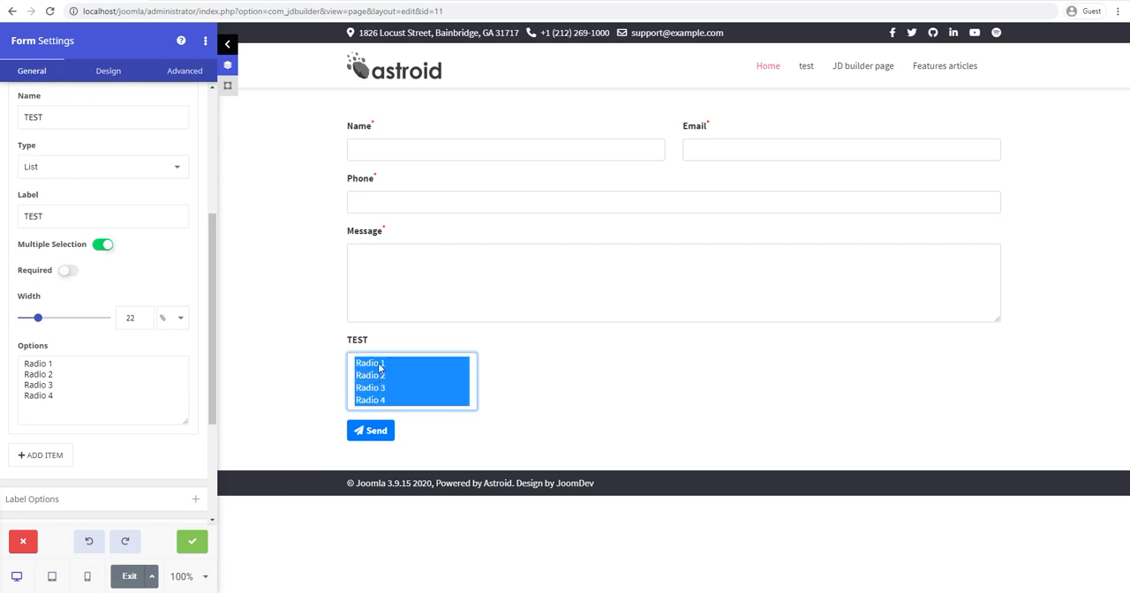
pyautogui.click(378, 365)
pyautogui.keyDown('ctrl'); pyautogui.click(378, 402); pyautogui.keyUp('ctrl')
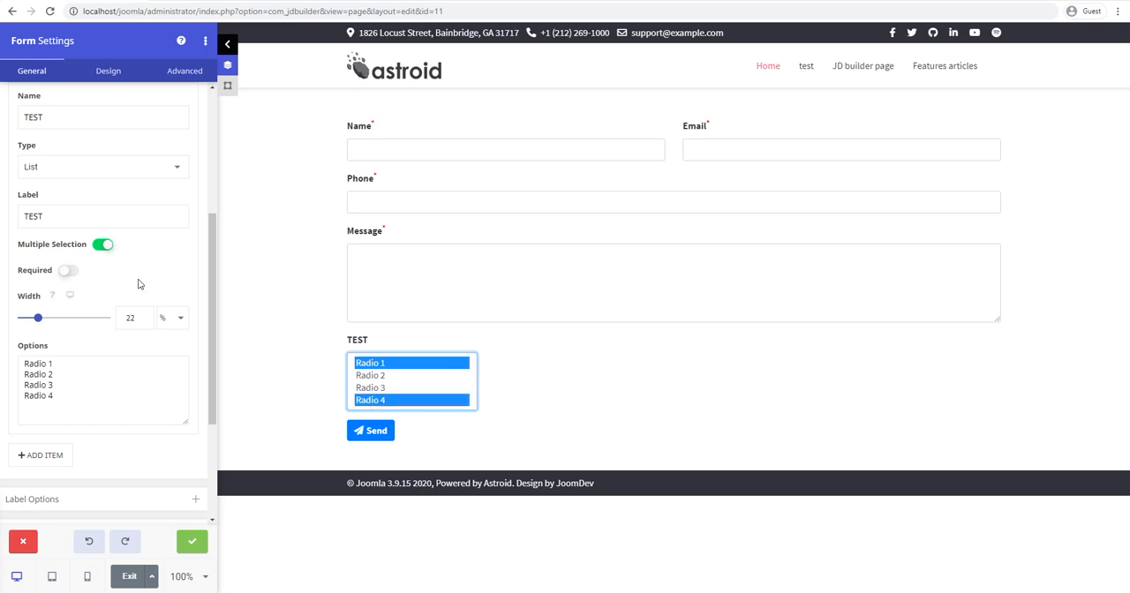
pyautogui.keyDown('ctrl'); pyautogui.click(369, 390); pyautogui.keyUp('ctrl')
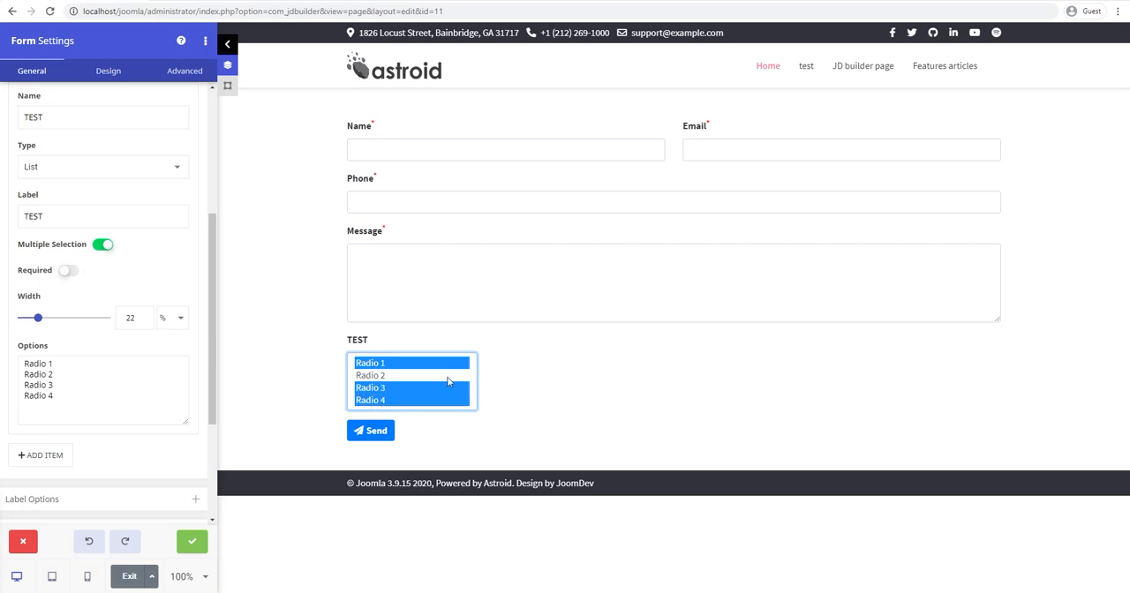
# Step: Turn off multiple selection for the list field
pyautogui.click(104, 246)
pyautogui.click(104, 248)
pyautogui.click(103, 246)
# Step: Change the TEST field's type to Email and activate its input in the form preview
pyautogui.click(91, 170)
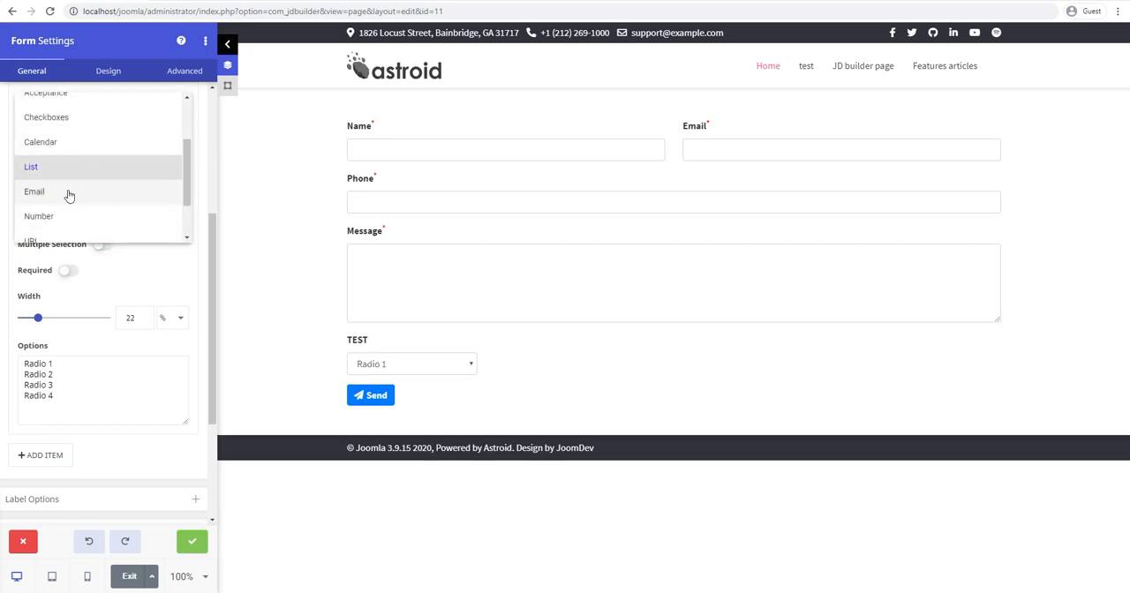
pyautogui.click(69, 190)
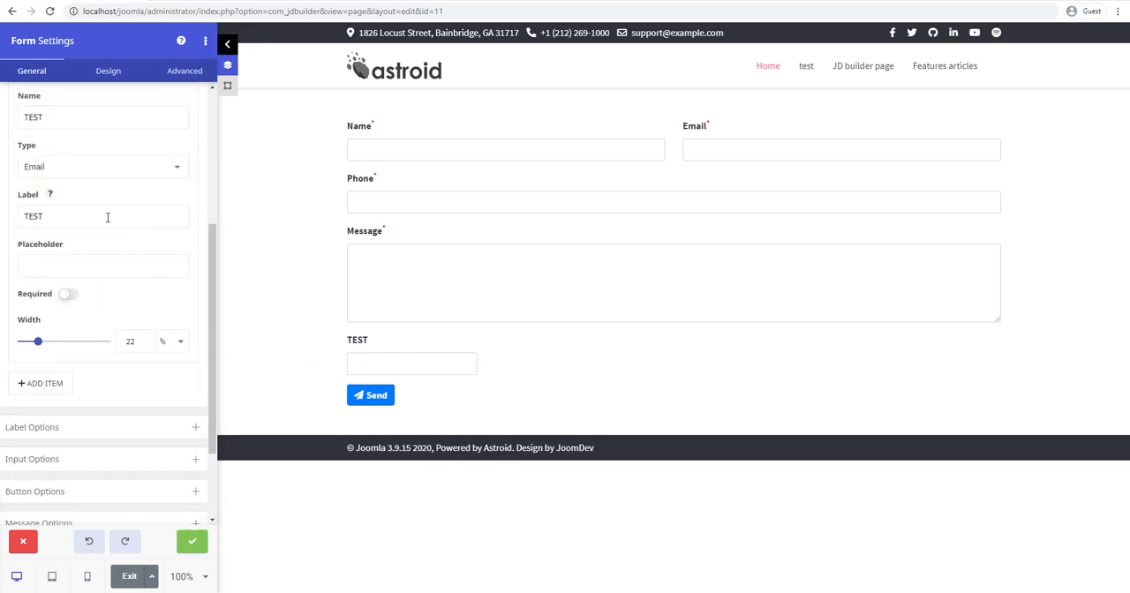
pyautogui.click(381, 360)
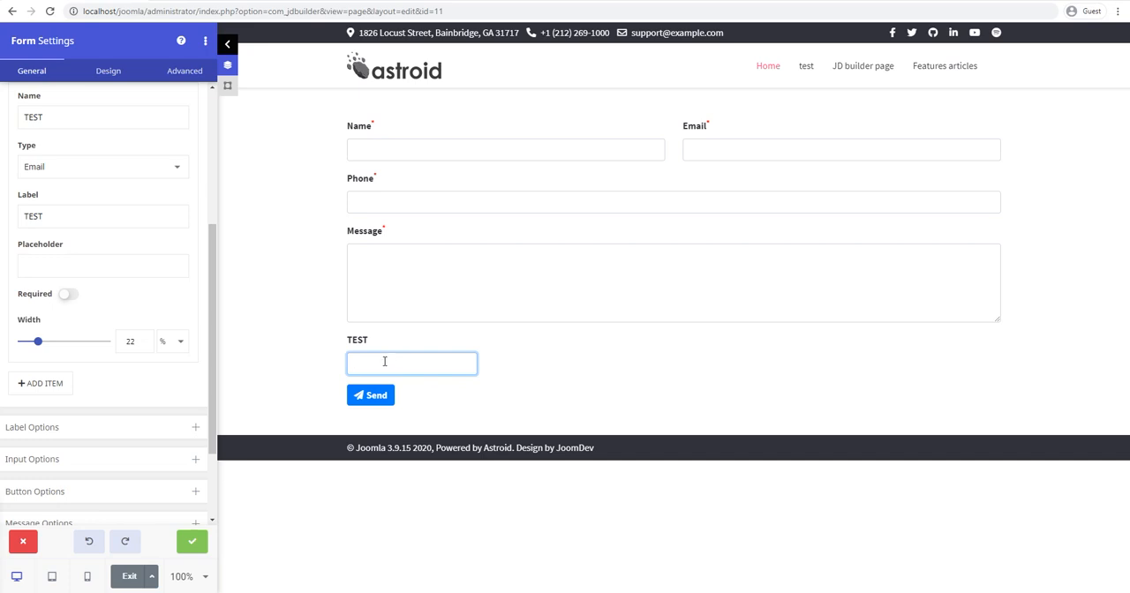
# Step: Change the TEST field's type to Number and activate its input in the form preview
pyautogui.click(94, 177)
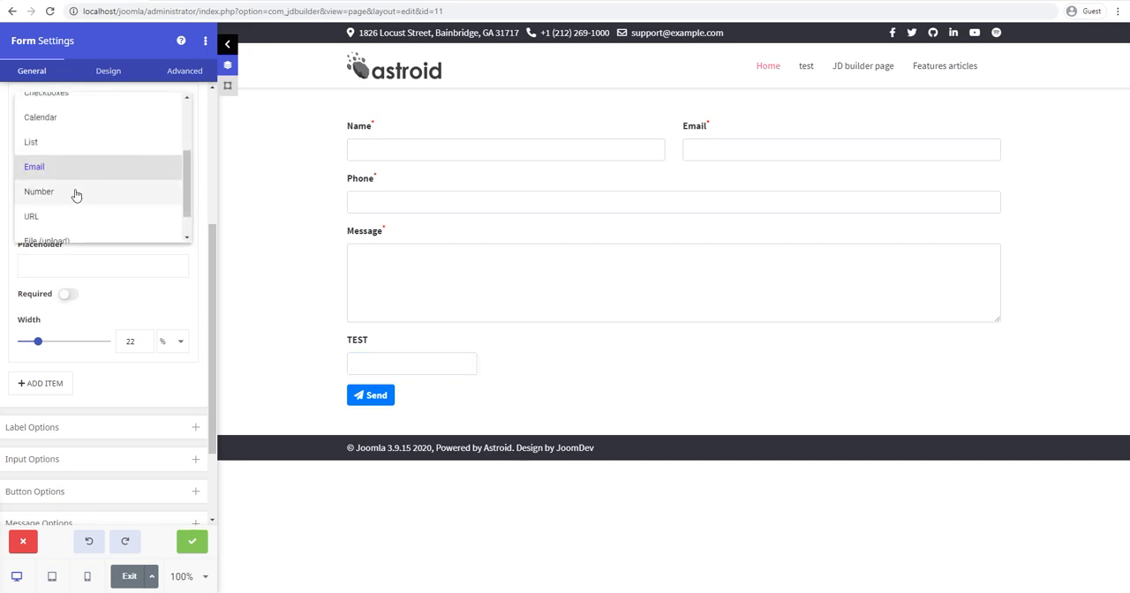
pyautogui.click(76, 193)
pyautogui.scroll(-1, 174, 377)
pyautogui.click(380, 365)
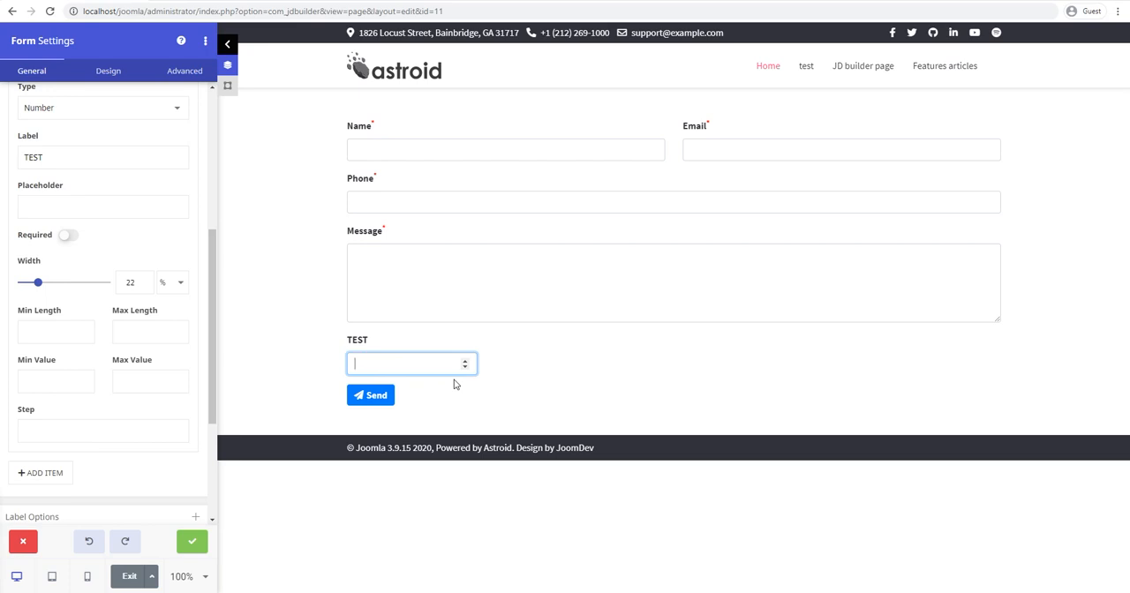
# Step: Examine the number field's minimum and maximum length and value settings
pyautogui.click(37, 331)
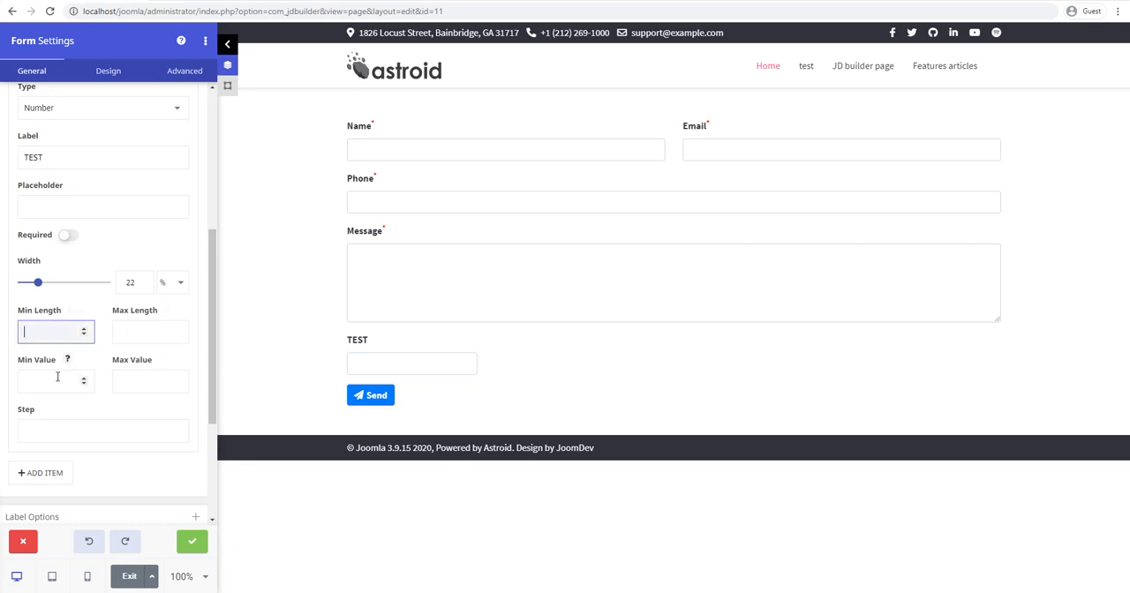
pyautogui.click(136, 382)
pyautogui.click(40, 381)
pyautogui.click(136, 331)
pyautogui.click(90, 309)
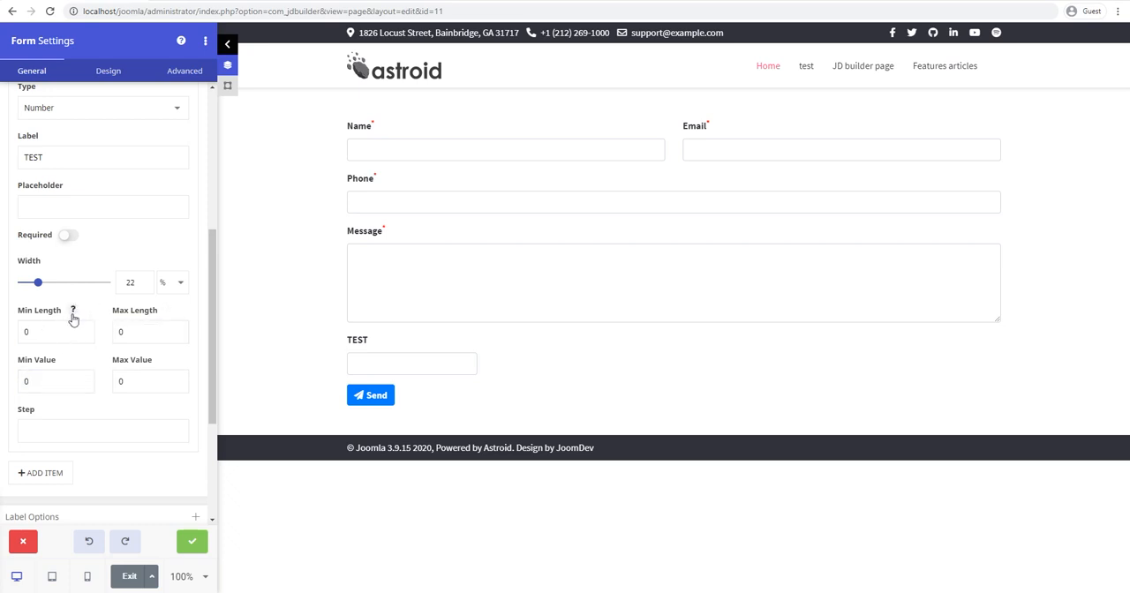
pyautogui.click(74, 311)
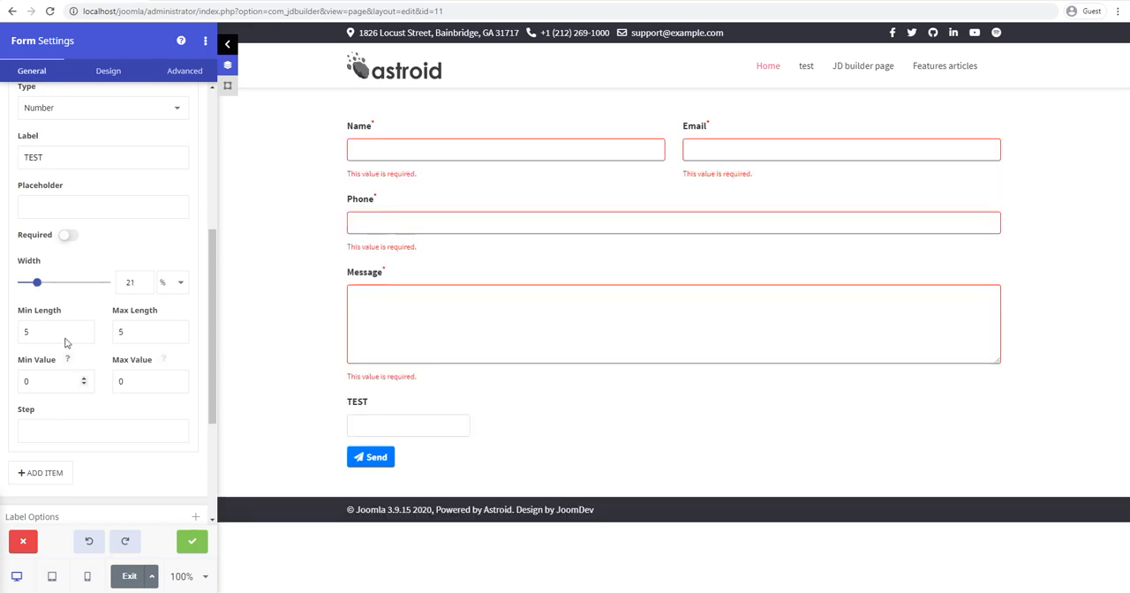
pyautogui.moveTo(47, 329); pyautogui.dragTo(16, 337)
pyautogui.click(177, 332)
pyautogui.click(31, 330)
pyautogui.click(130, 329)
pyautogui.click(379, 429)
# Step: Set the number field's minimum and maximum length to 6
pyautogui.moveTo(36, 332); pyautogui.dragTo(16, 333)
pyautogui.write('6')
pyautogui.press('Tab')
pyautogui.write('6')
pyautogui.press('Tab')
# Step: Enter 8598598 in the preview's TEST field and submit the form to test the length limit
pyautogui.click(412, 423)
pyautogui.write('8598598')
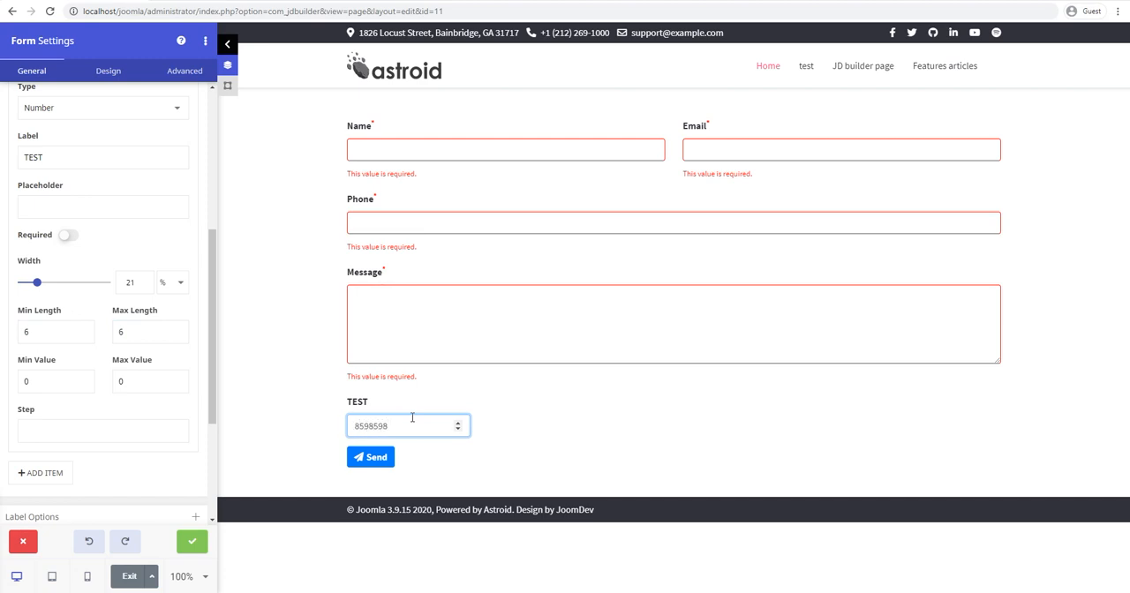
pyautogui.click(378, 455)
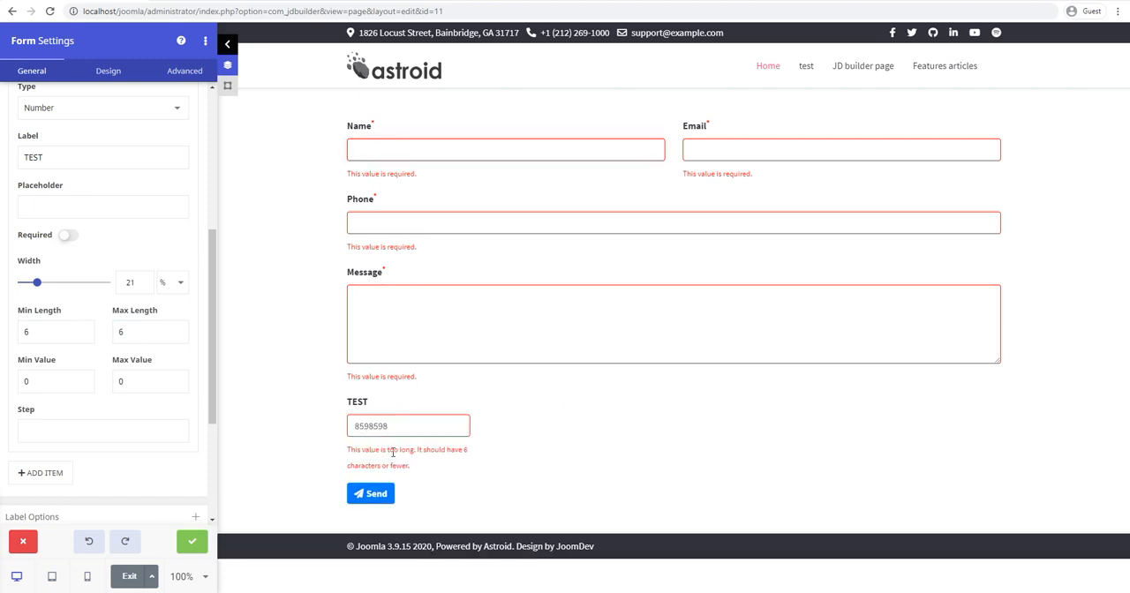
# Step: Test the length limits in the form preview by entering 859, submitting, and replacing it with 859874
pyautogui.moveTo(356, 427); pyautogui.dragTo(403, 428)
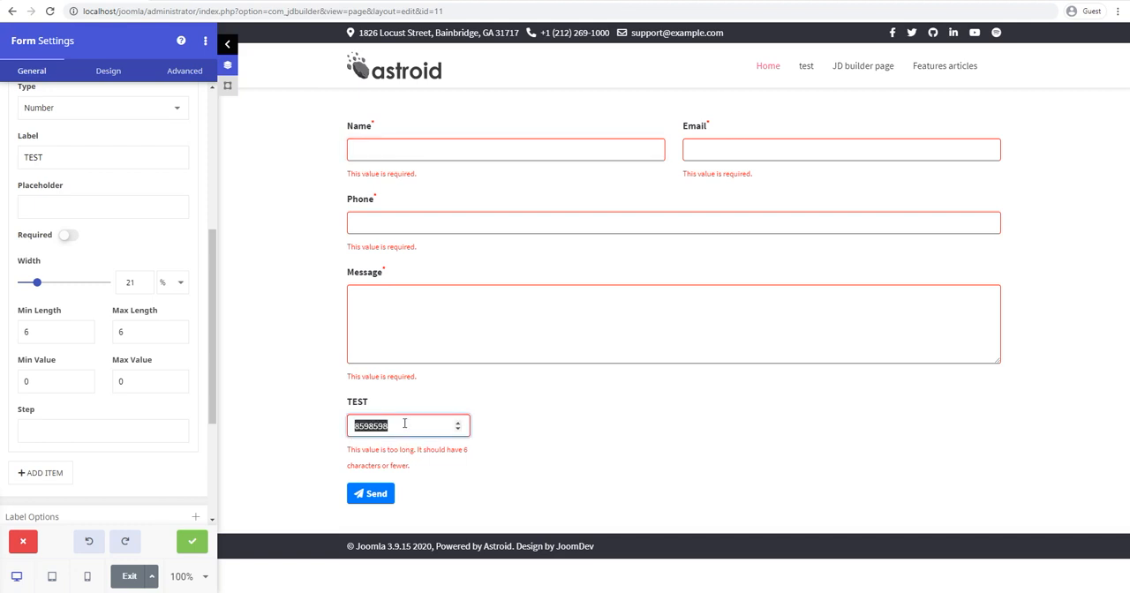
pyautogui.click(406, 426)
pyautogui.doubleClick(371, 427)
pyautogui.write('859')
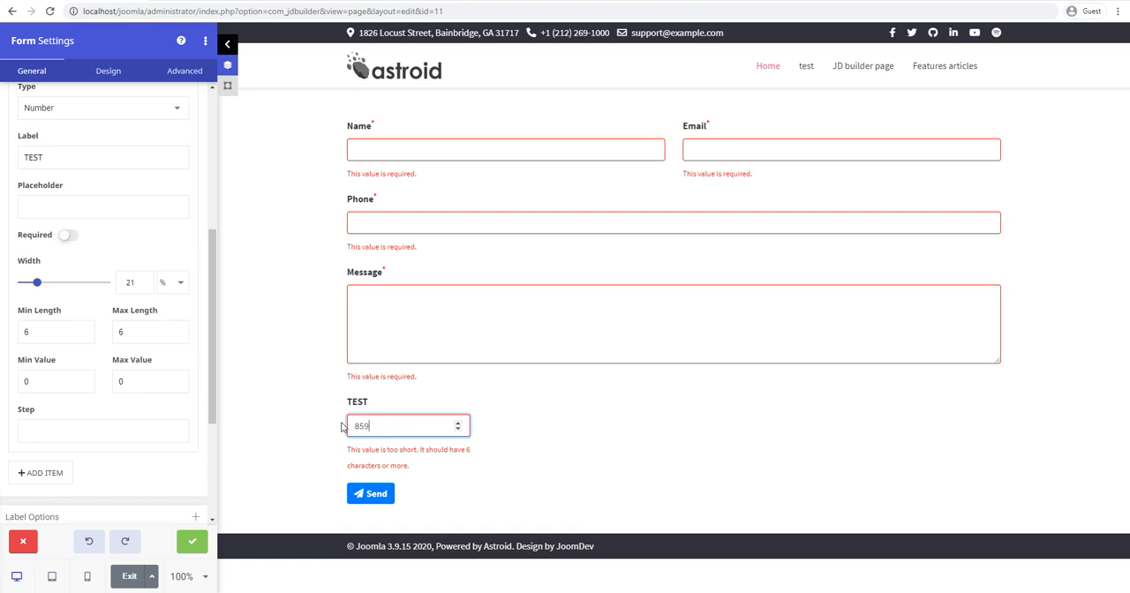
pyautogui.click(367, 497)
pyautogui.moveTo(387, 427); pyautogui.dragTo(326, 425)
pyautogui.write('859874')
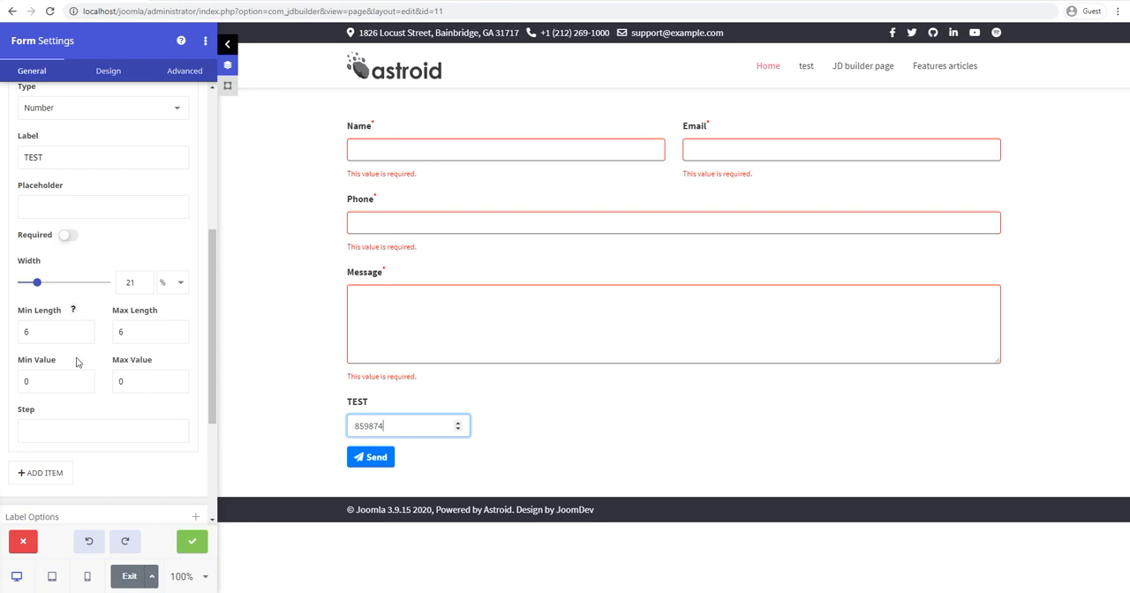
# Step: Reset the number field's minimum and maximum length to 0
pyautogui.doubleClick(28, 333)
pyautogui.write('0')
pyautogui.doubleClick(144, 331)
pyautogui.write('0')
pyautogui.click(132, 417)
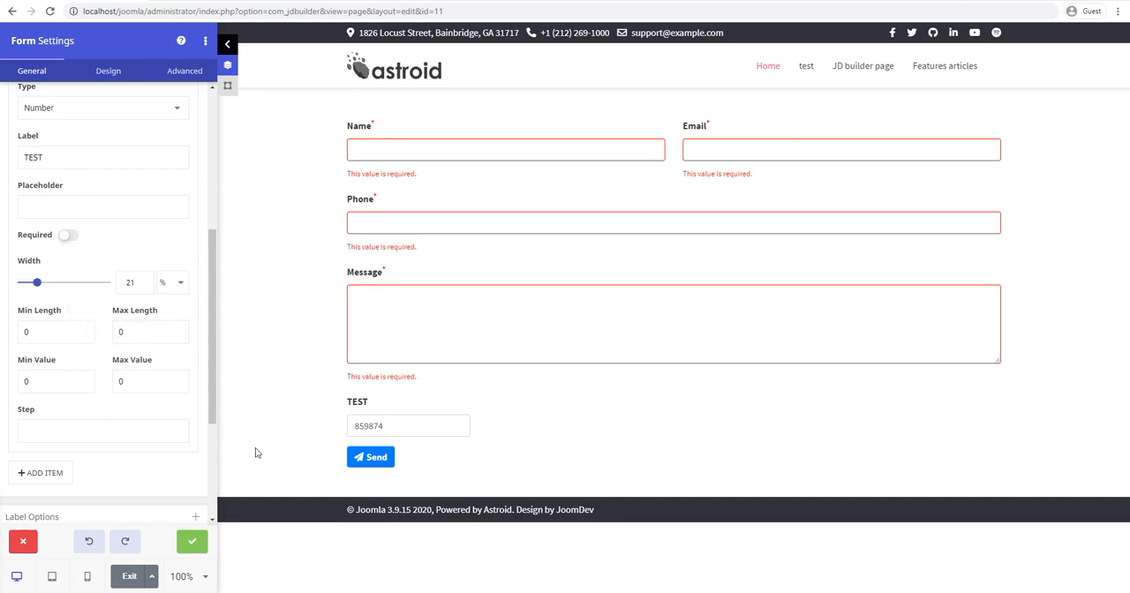
# Step: Set the number field's minimum value to 500 and maximum value to 5000
pyautogui.doubleClick(54, 382)
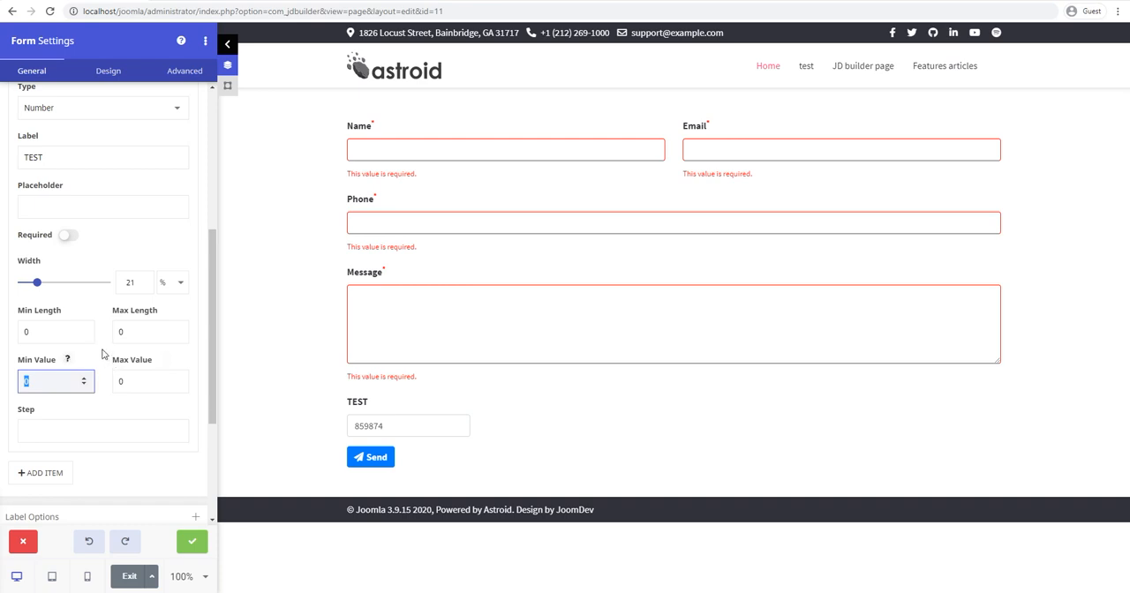
pyautogui.write('500')
pyautogui.press('Tab')
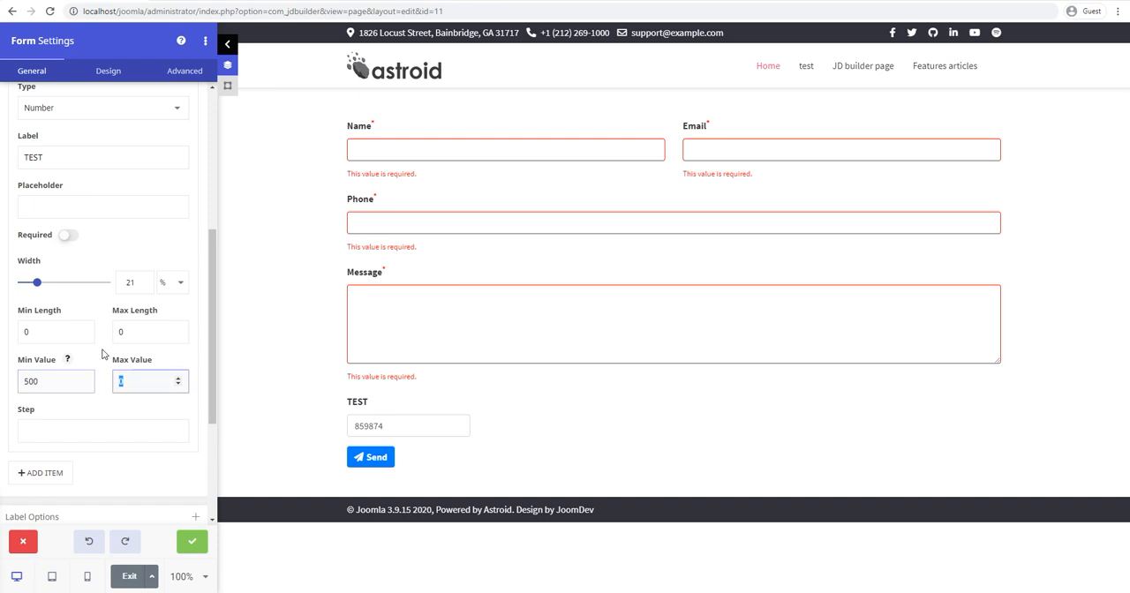
pyautogui.write('5000')
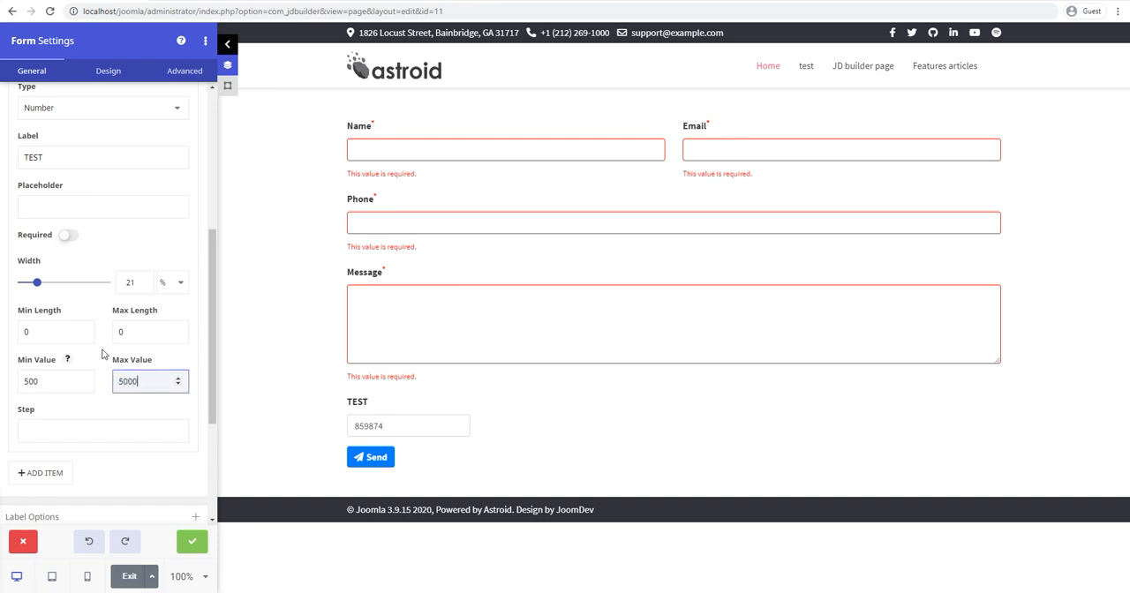
pyautogui.press('Tab')
# Step: Test the value limits in the form preview by submitting 859874 and replacing it with 450
pyautogui.moveTo(403, 424); pyautogui.dragTo(353, 427)
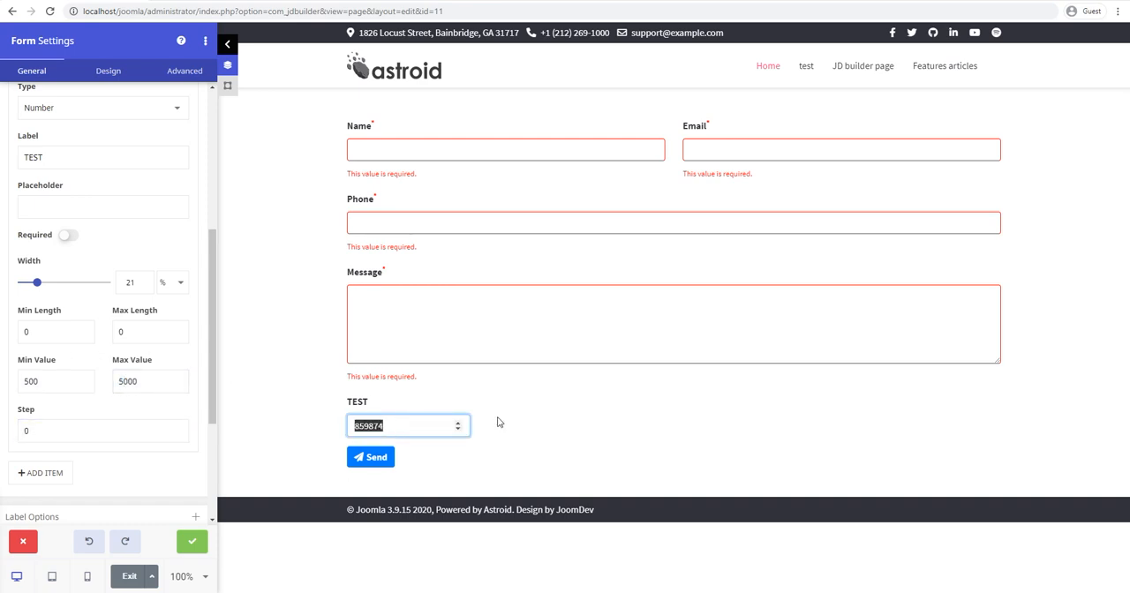
pyautogui.click(375, 459)
pyautogui.moveTo(362, 450); pyautogui.dragTo(395, 471)
pyautogui.click(392, 469)
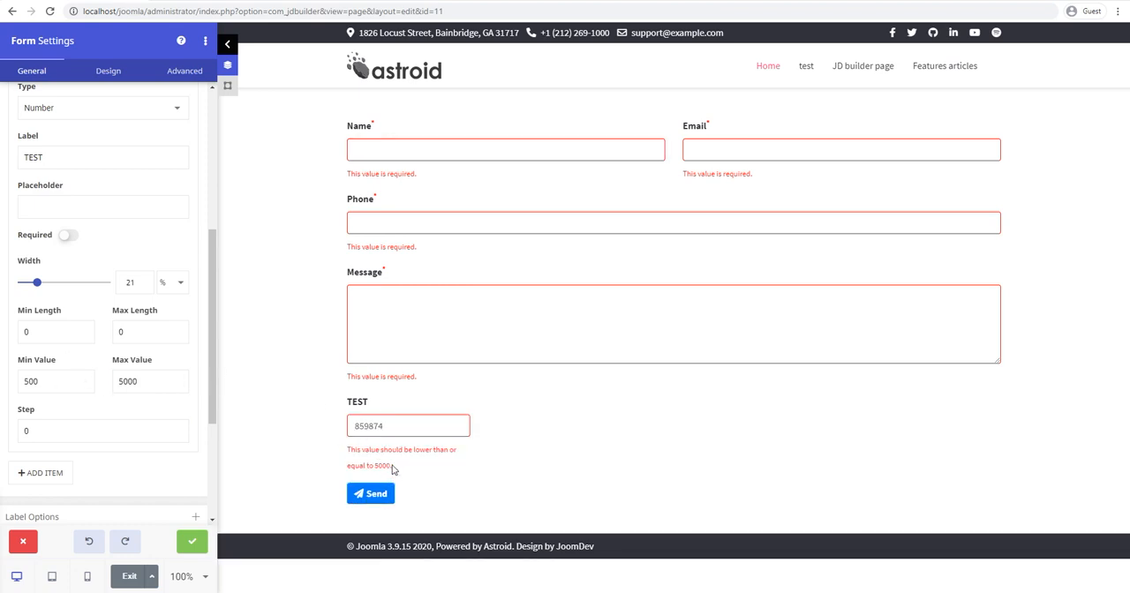
pyautogui.moveTo(391, 426); pyautogui.dragTo(318, 421)
pyautogui.write('450')
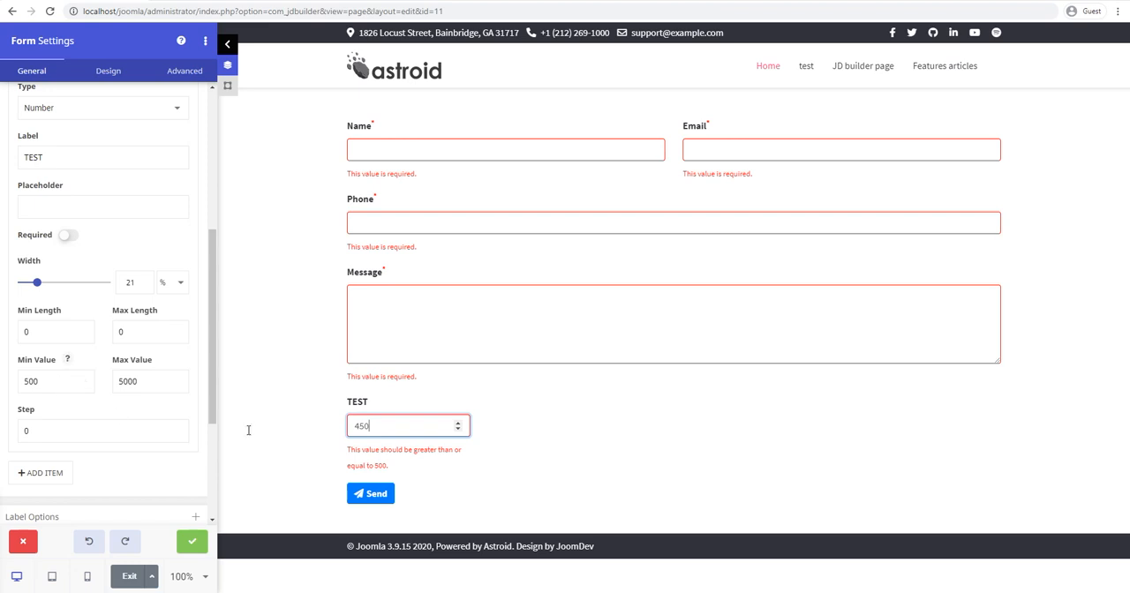
# Step: Set the number field's step to 50 and try incrementing and decrementing the value in the form preview
pyautogui.moveTo(88, 423); pyautogui.dragTo(6, 428)
pyautogui.write('50')
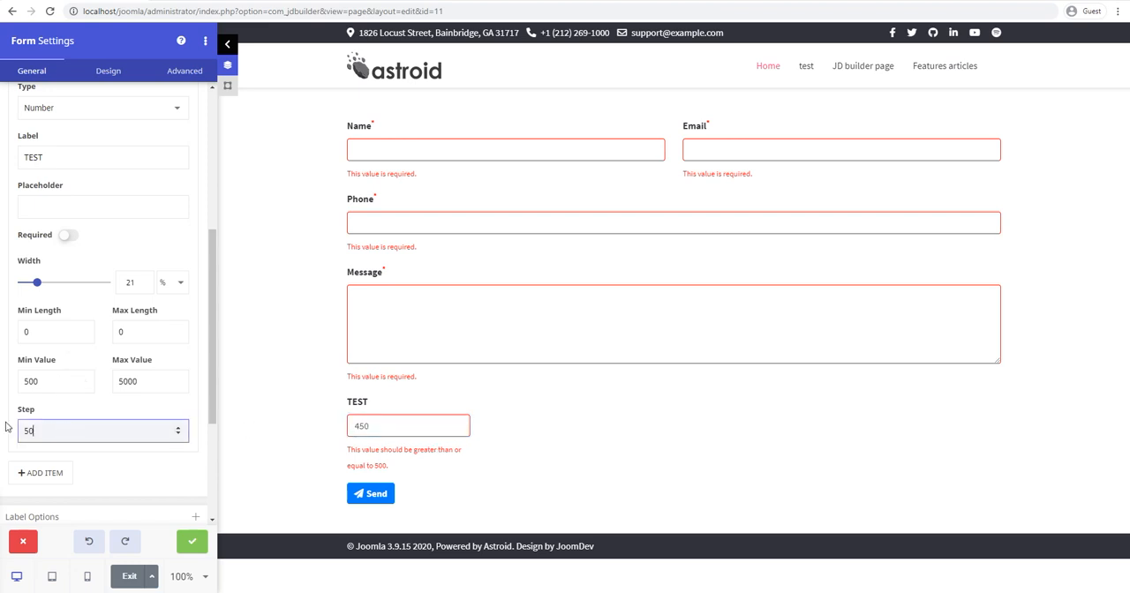
pyautogui.click(458, 425)
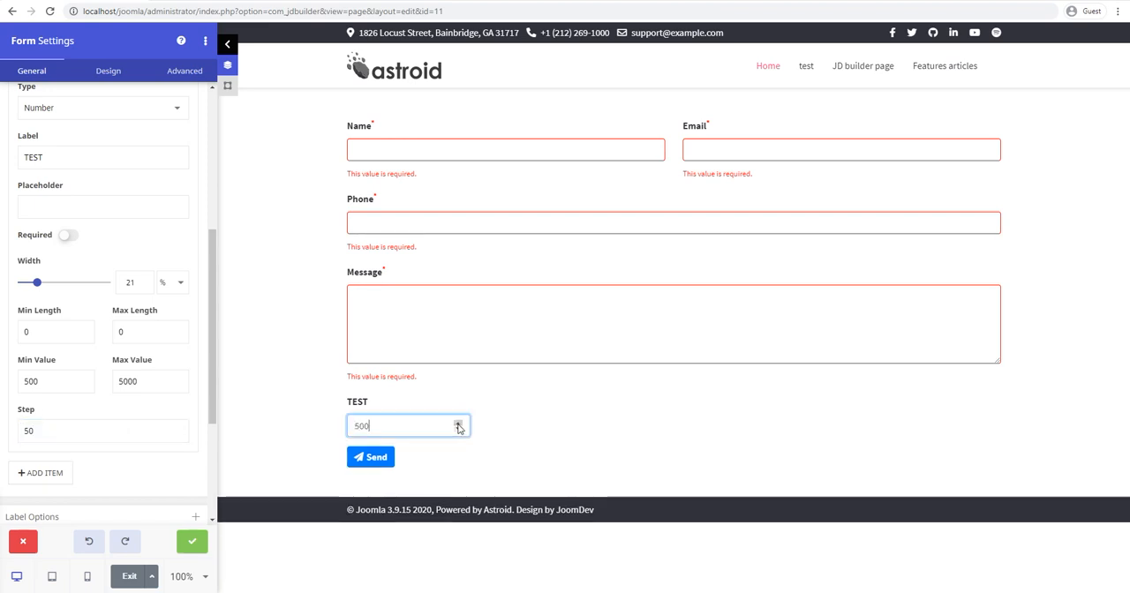
pyautogui.click(459, 429)
pyautogui.click(458, 429)
pyautogui.click(459, 424)
pyautogui.click(458, 424)
pyautogui.click(458, 423)
pyautogui.click(458, 424)
# Step: Test the step validation in the preview's TEST field by entering 7, 750 and 800
pyautogui.moveTo(409, 428); pyautogui.dragTo(326, 424)
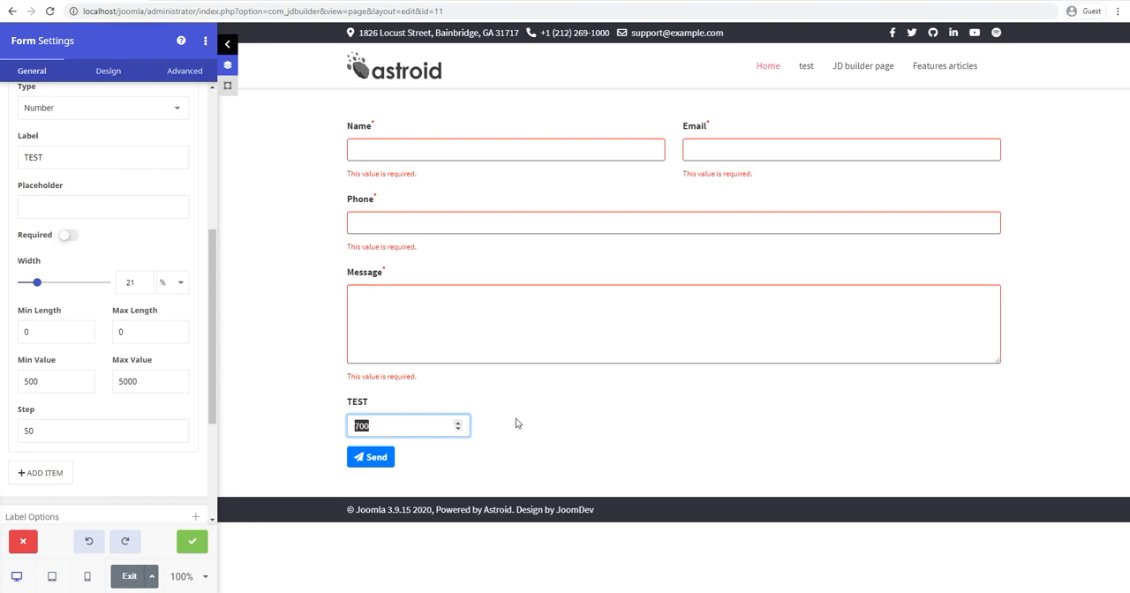
pyautogui.write('7')
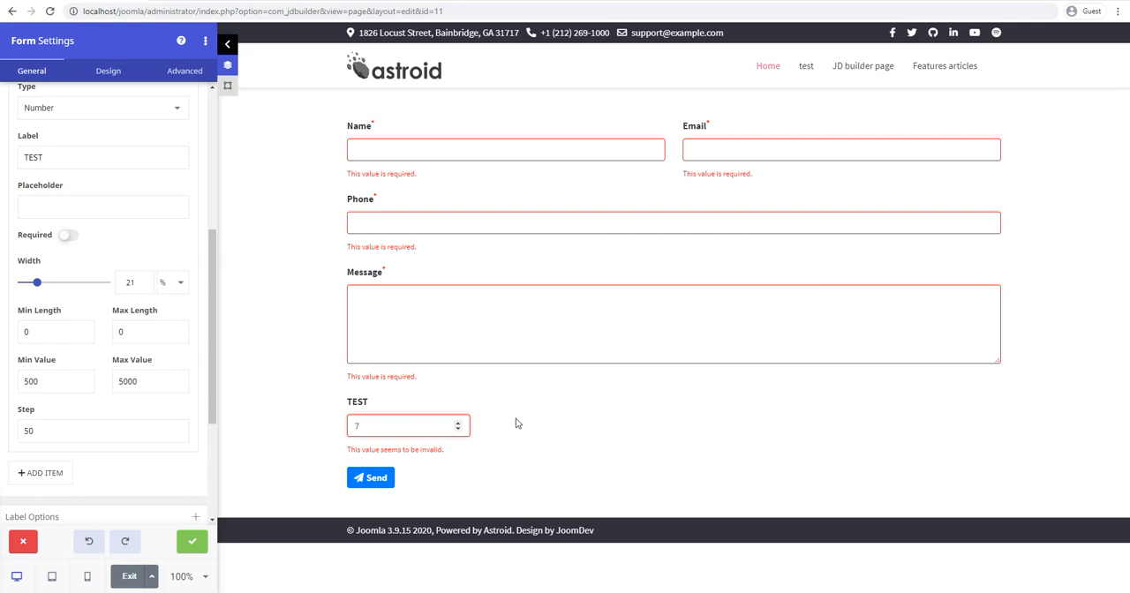
pyautogui.write('50')
pyautogui.press('BackSpace')
pyautogui.press('BackSpace')
pyautogui.press('BackSpace')
pyautogui.write('800')
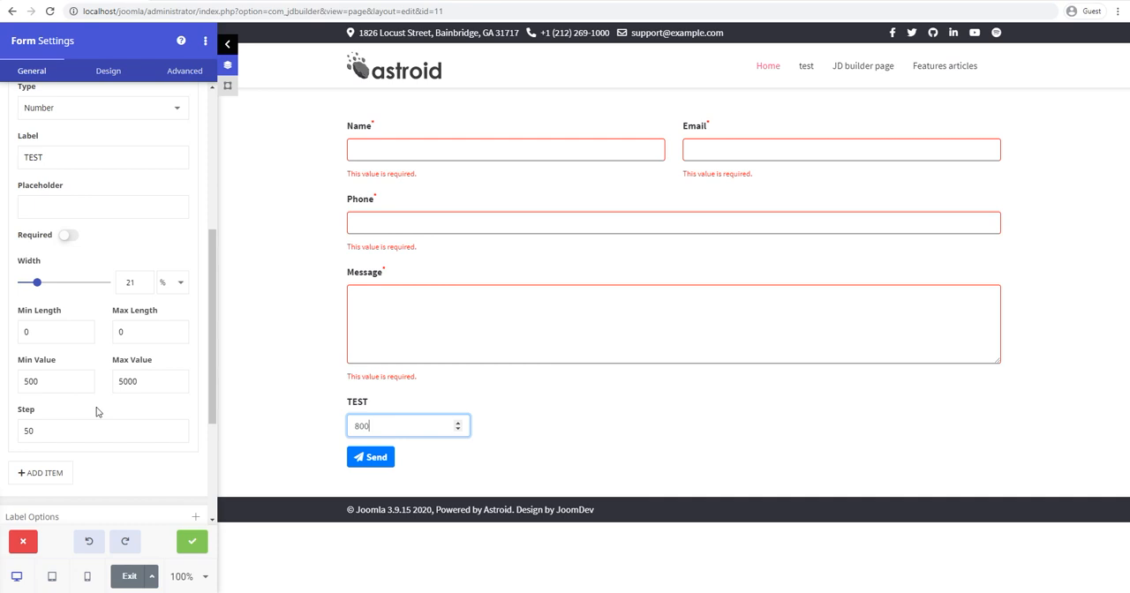
# Step: Change the TEST field's type to URL
pyautogui.scroll(1, 59, 168)
pyautogui.click(58, 167)
pyautogui.click(50, 195)
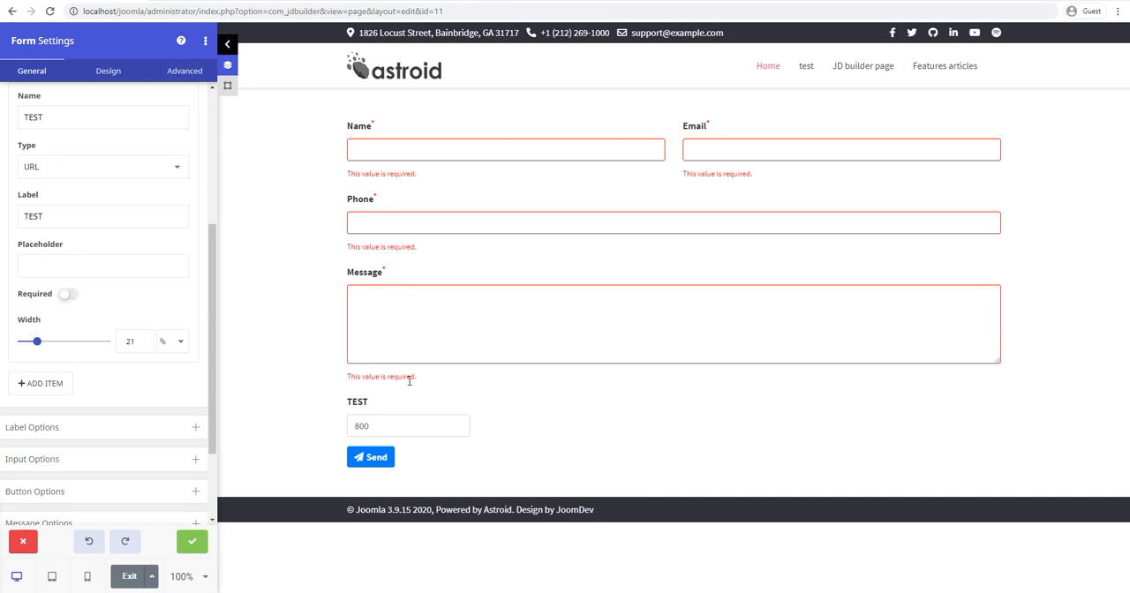
# Step: Change the TEST field's type to File (upload) and choose a .webp file for it in the form preview
pyautogui.click(156, 167)
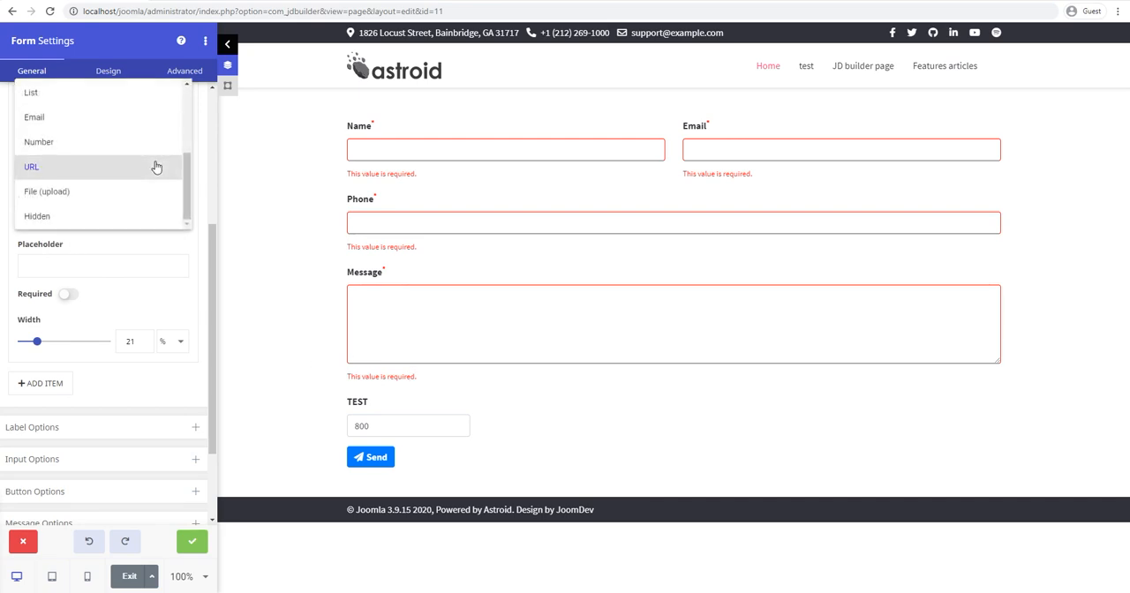
pyautogui.click(81, 192)
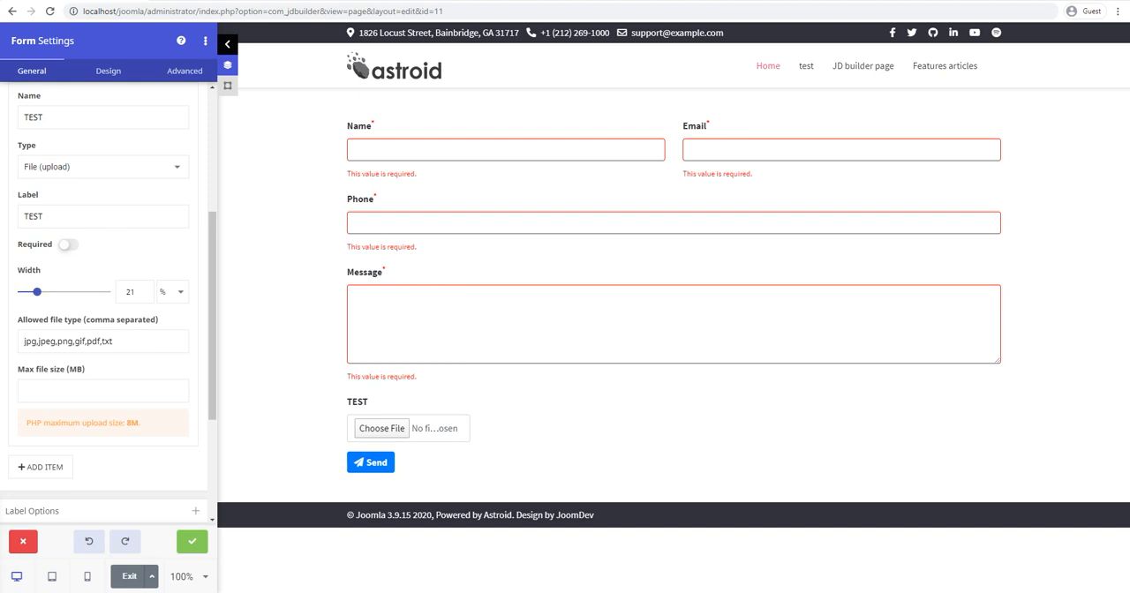
pyautogui.moveTo(2, 530); pyautogui.dragTo(391, 437)
pyautogui.click(433, 318)
pyautogui.click(403, 217)
pyautogui.click(401, 165)
pyautogui.click(56, 166)
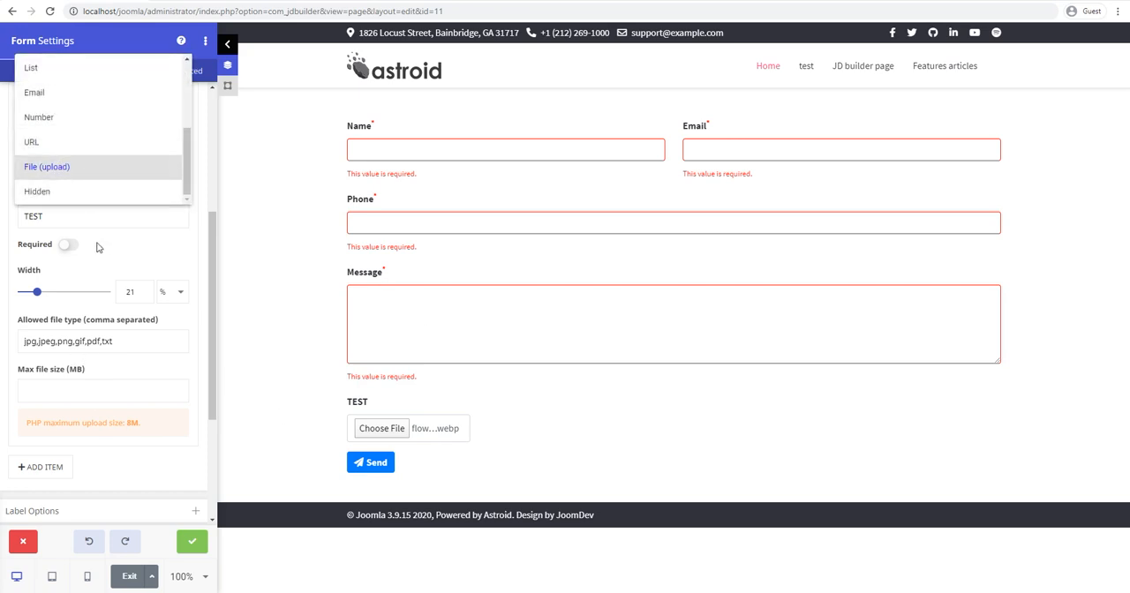
pyautogui.click(125, 264)
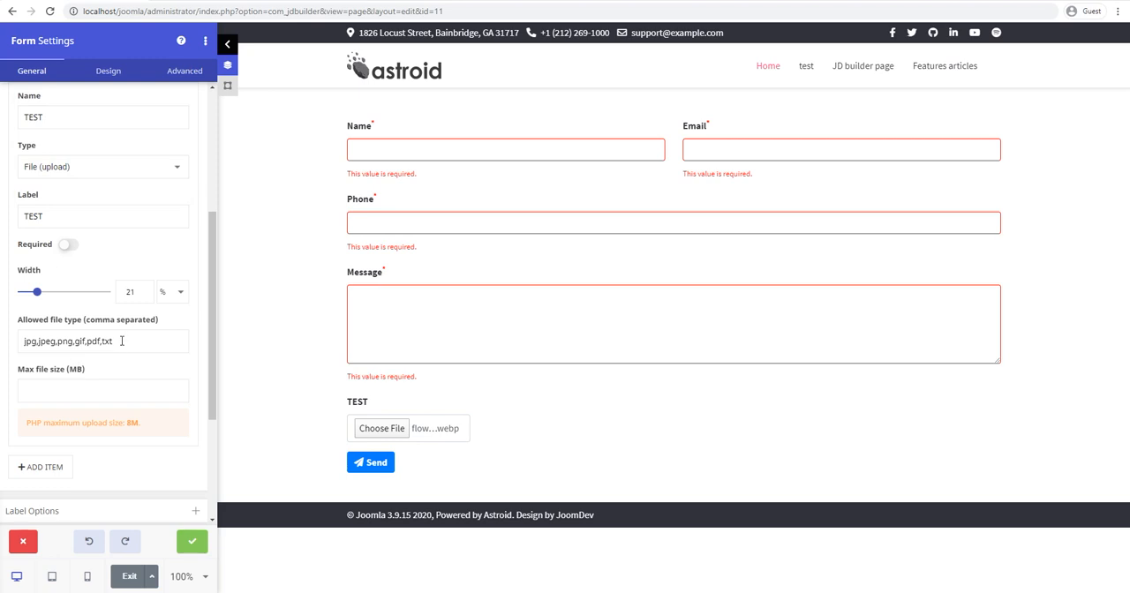
# Step: Review the TEST upload field's allowed file types and PHP upload limit, and set its maximum file size to 2 MB
pyautogui.moveTo(126, 340); pyautogui.dragTo(22, 341)
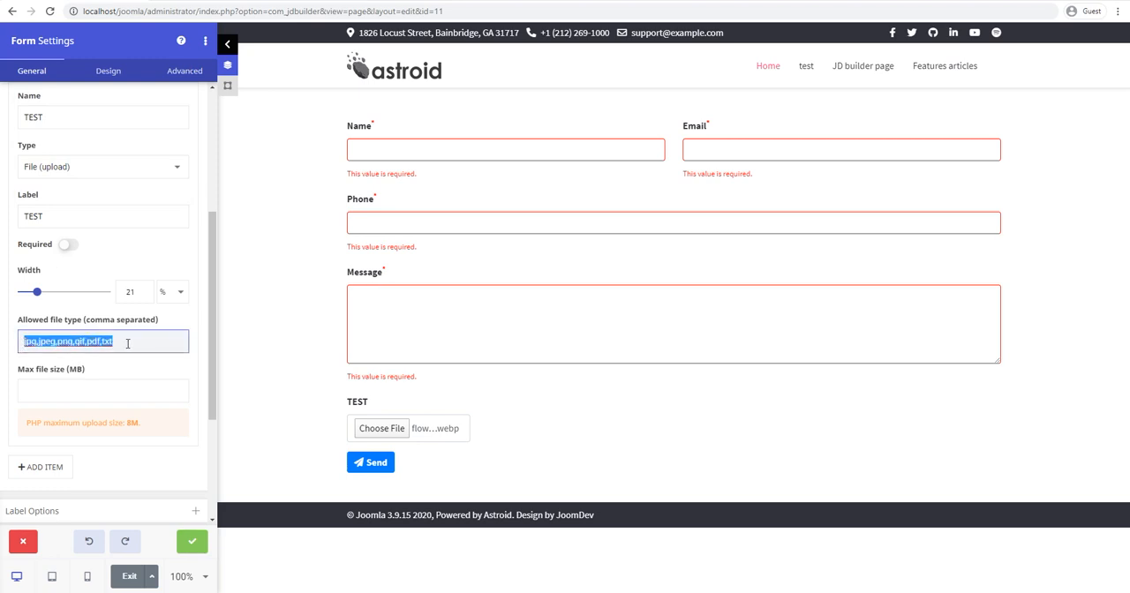
pyautogui.click(27, 343)
pyautogui.moveTo(24, 342); pyautogui.dragTo(137, 342)
pyautogui.click(49, 389)
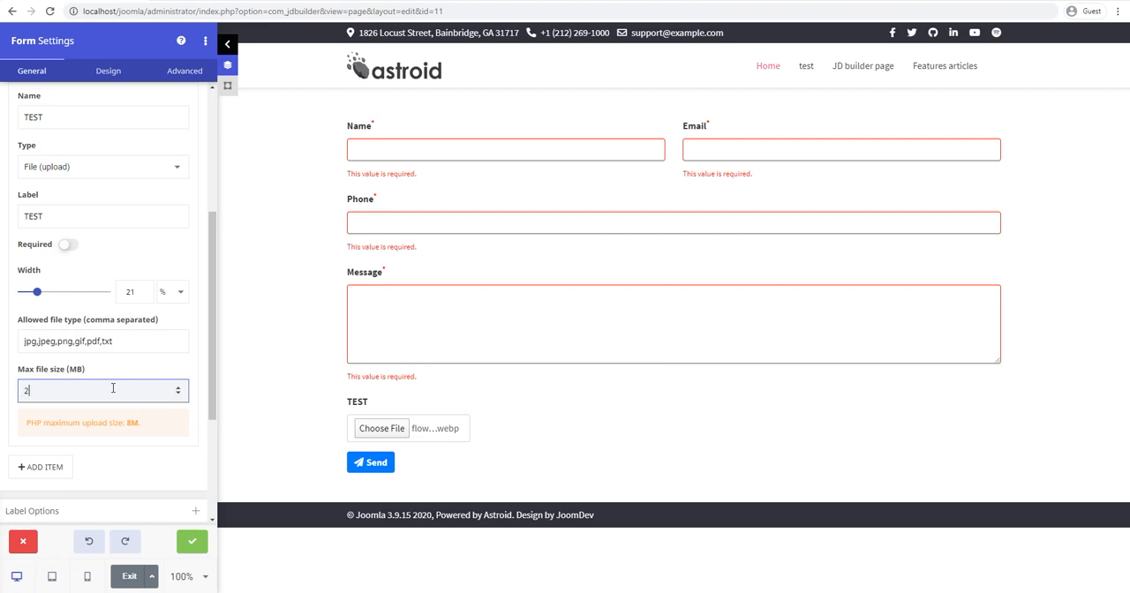
pyautogui.press('Tab')
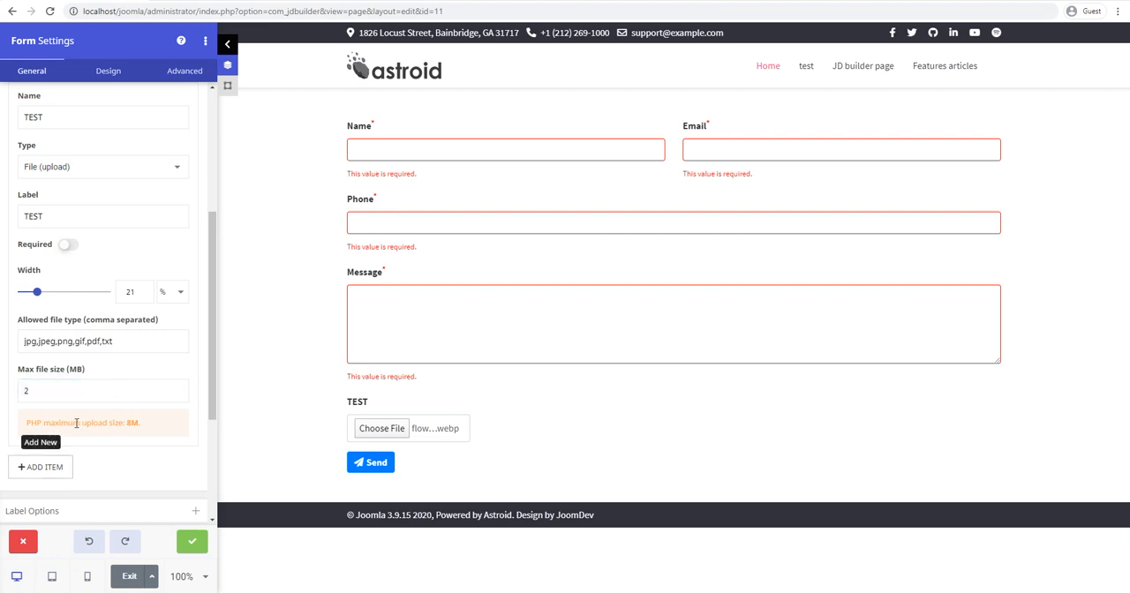
pyautogui.click(35, 391)
pyautogui.moveTo(103, 423); pyautogui.dragTo(156, 424)
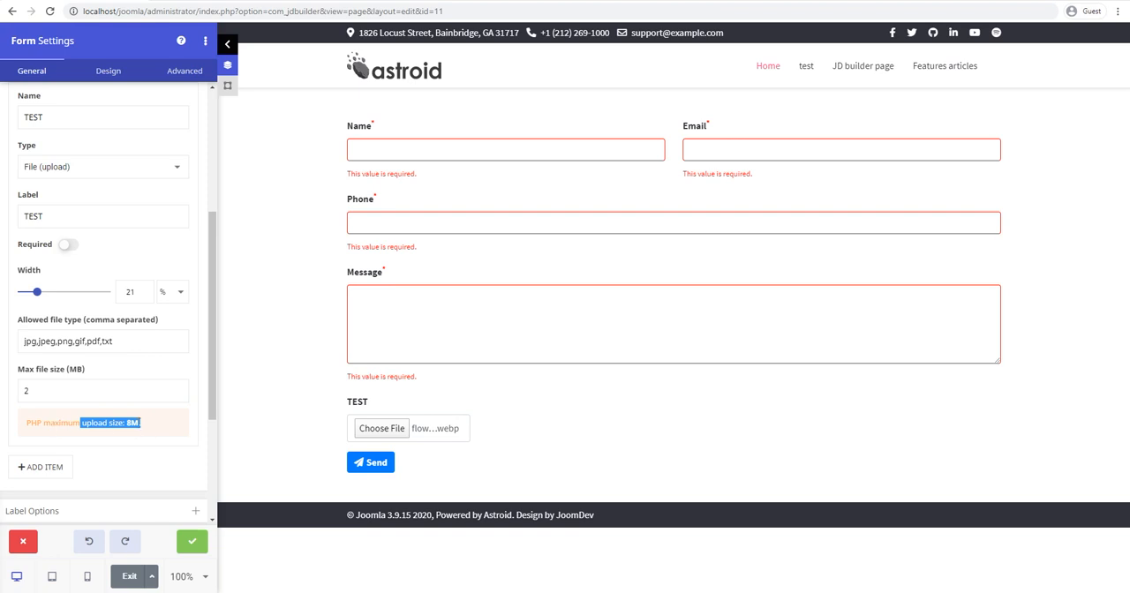
# Step: Change the TEST field's type to Hidden and put the cursor in its Value field
pyautogui.click(86, 168)
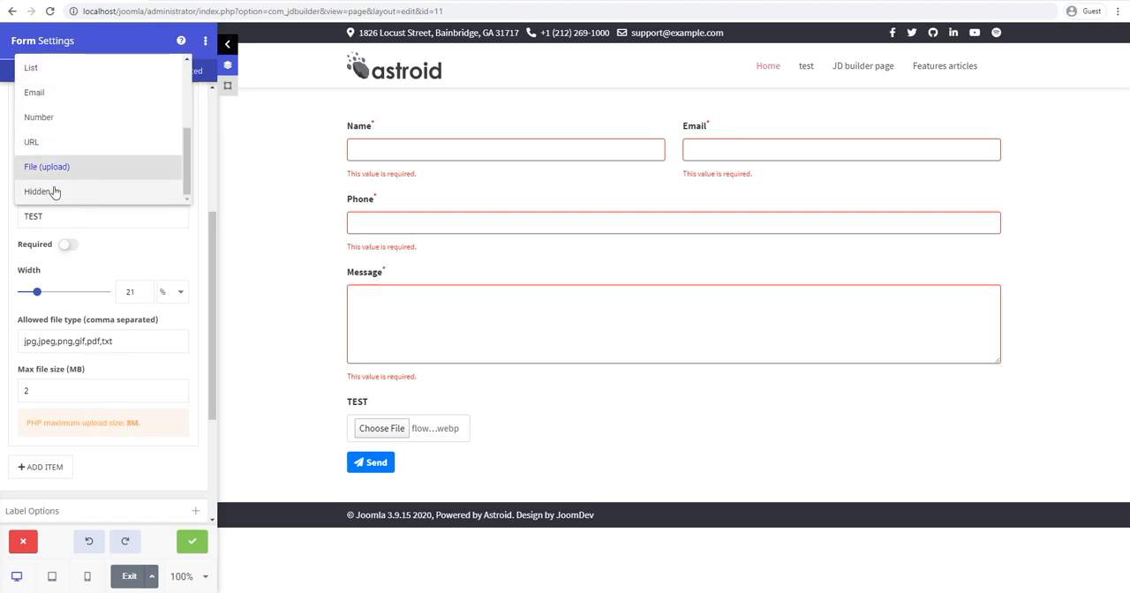
pyautogui.click(55, 191)
pyautogui.click(76, 222)
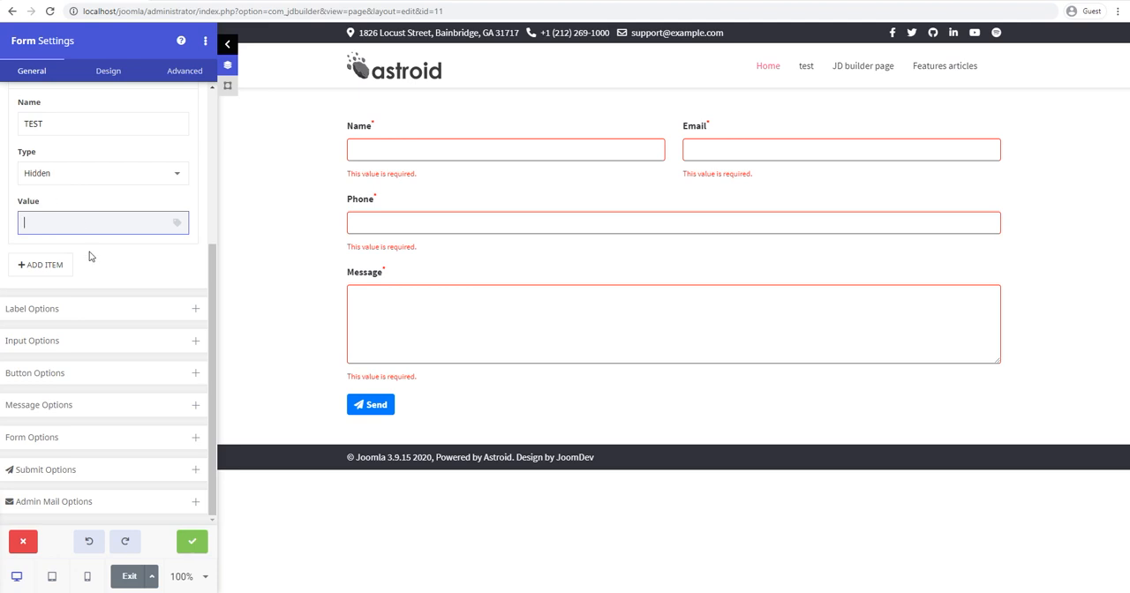
pyautogui.scroll(1, 89, 252)
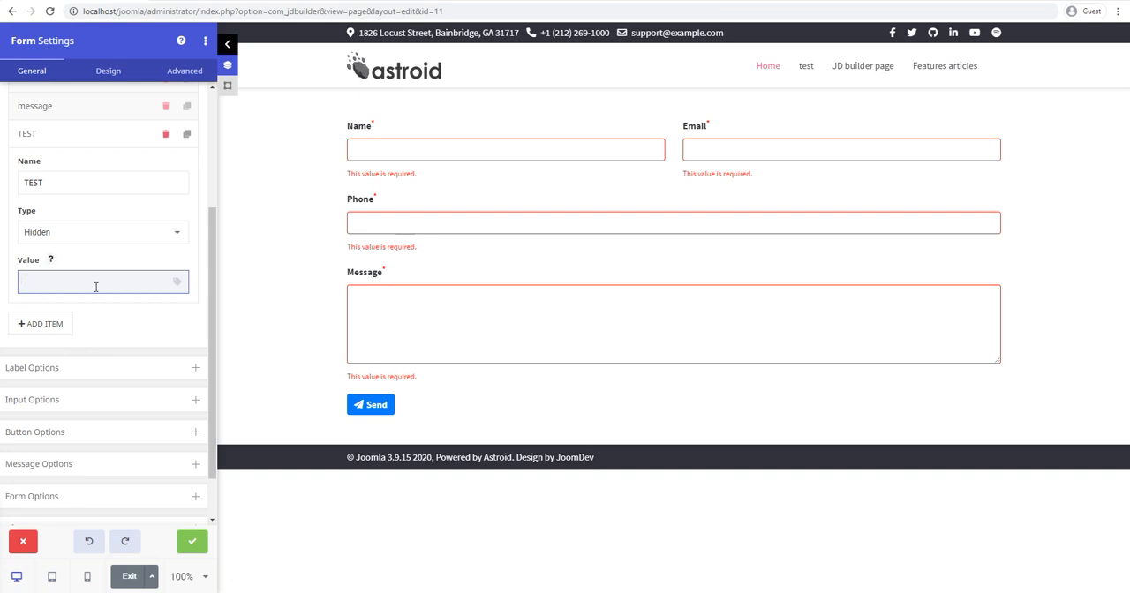
# Step: Look through the field types that can be assigned to the TEST field, back up to Text
pyautogui.click(106, 236)
pyautogui.moveTo(182, 227); pyautogui.dragTo(196, 102)
pyautogui.click(135, 324)
pyautogui.scroll(2, 110, 349)
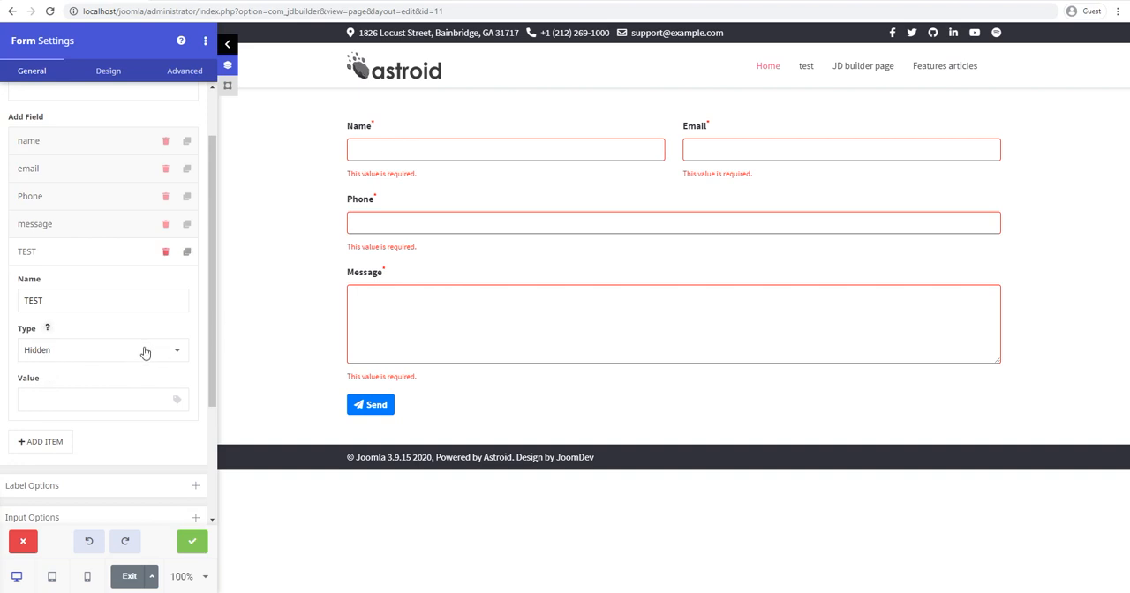
pyautogui.scroll(-1, 124, 357)
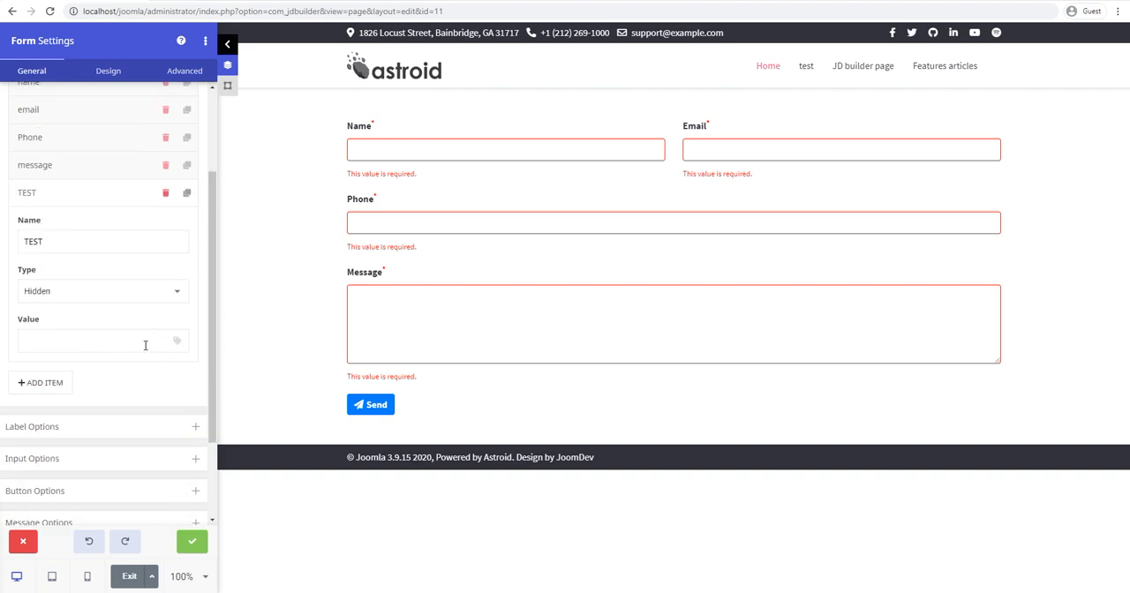
pyautogui.click(114, 289)
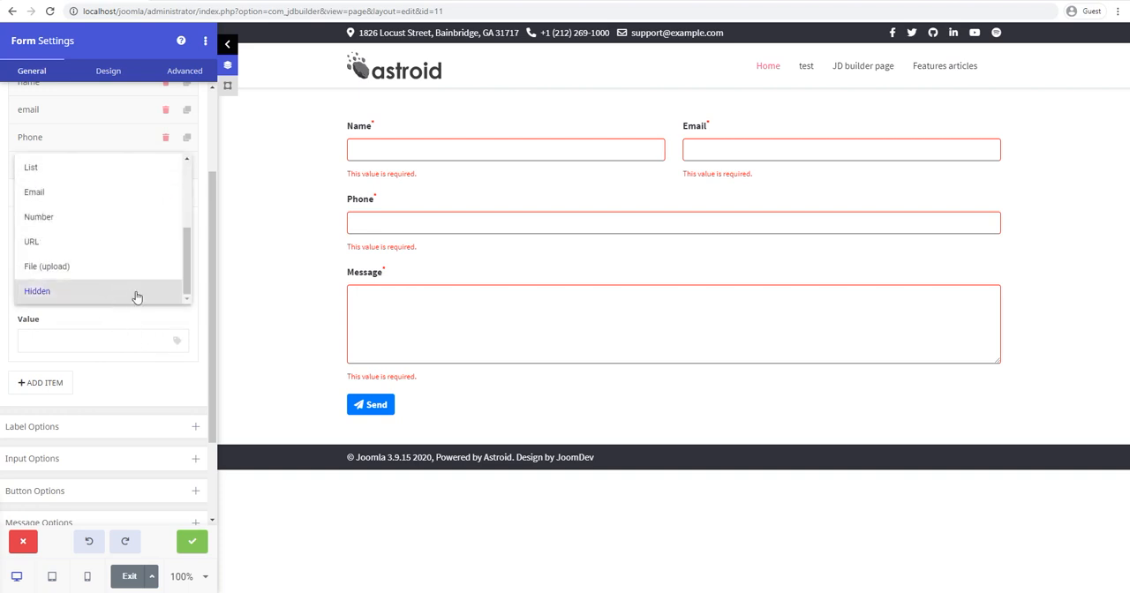
pyautogui.scroll(1, 191, 208)
pyautogui.scroll(1, 181, 221)
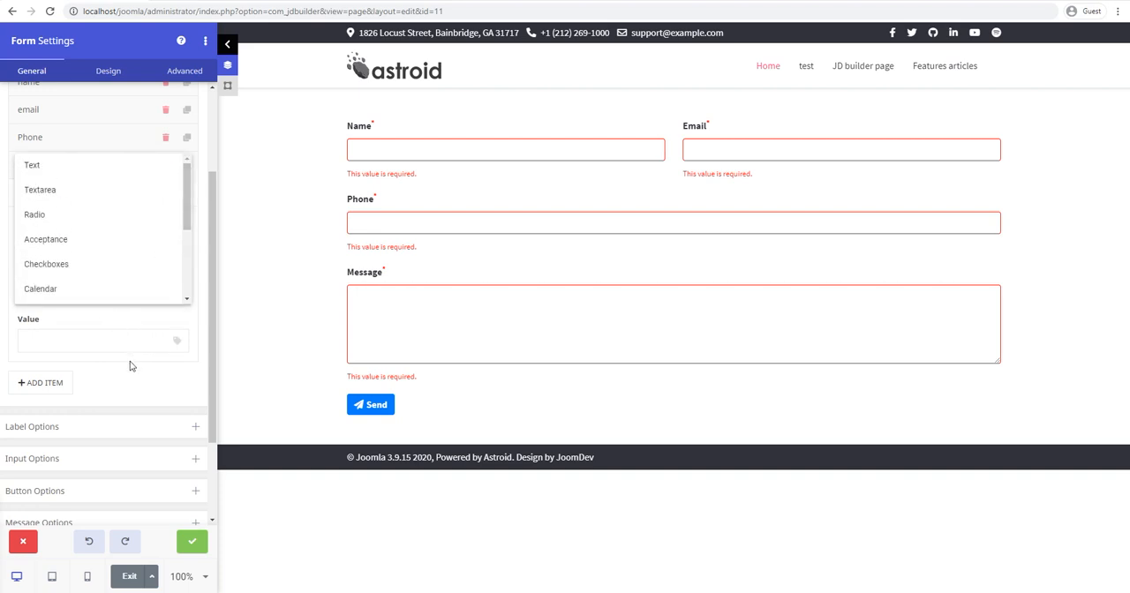